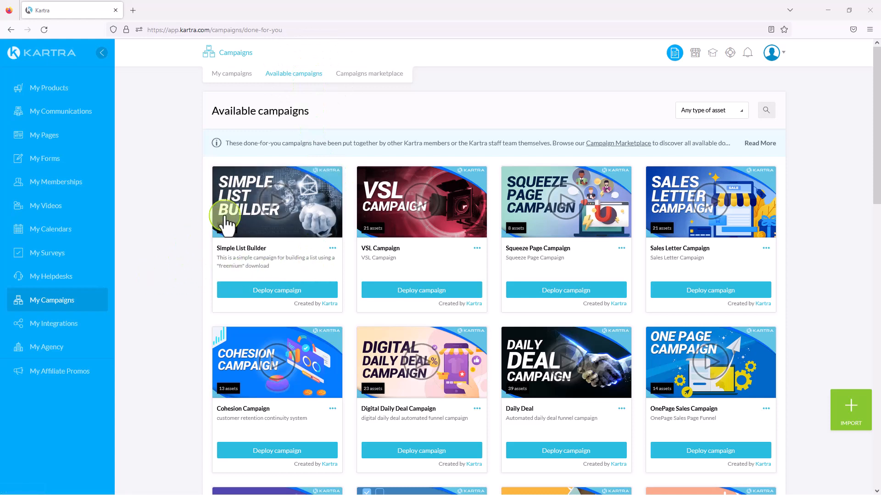
Step: Deploy the Simple List Builder campaign with the prefix 001-, keeping the campaign name Simple List Builder
click(275, 298)
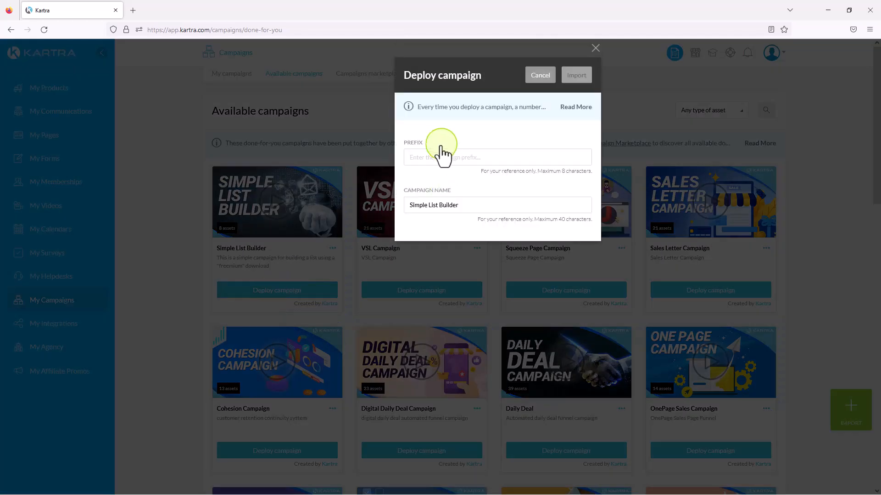
click(434, 157)
text(001-)
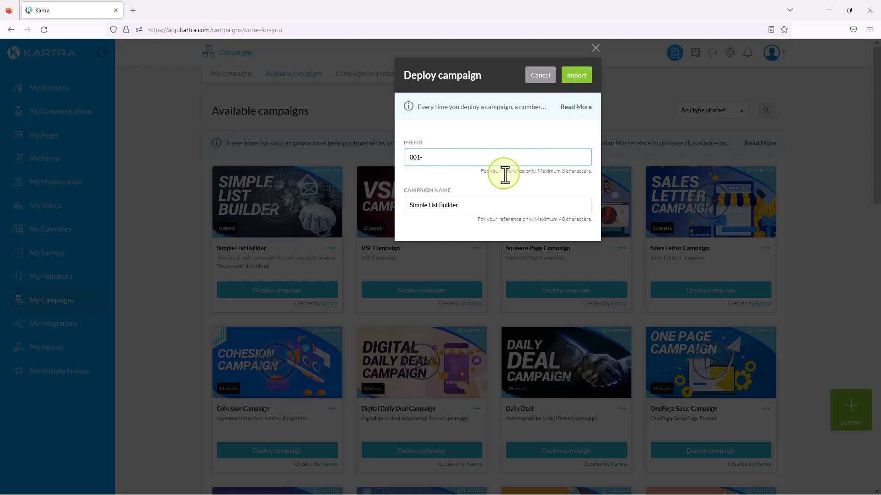
click(577, 76)
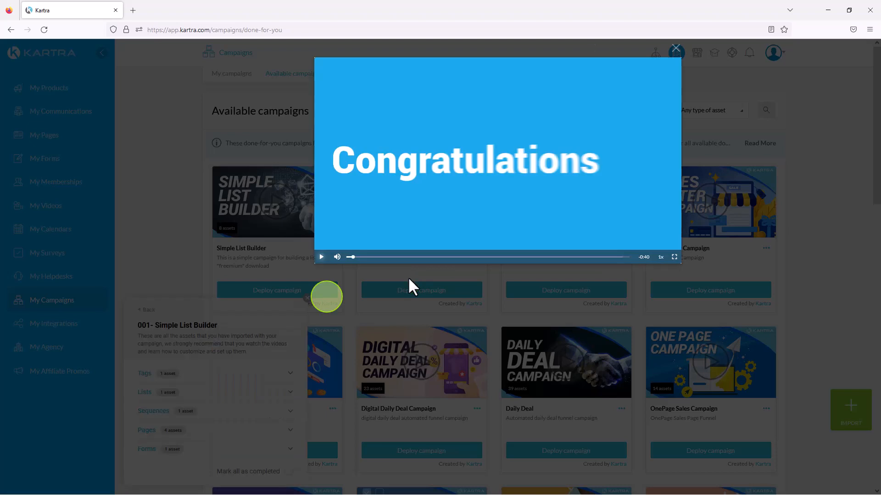
Step: Play the introduction video of the imported campaign briefly, pause it and close it
click(321, 257)
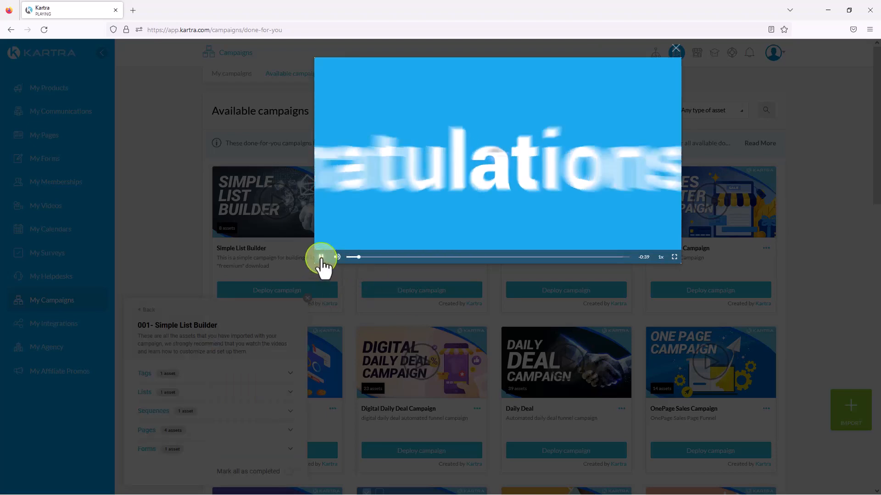
click(321, 257)
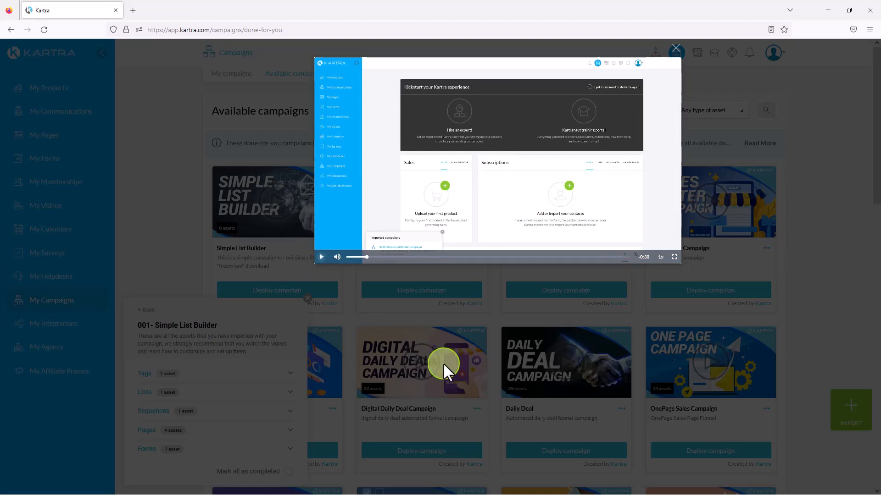
click(675, 48)
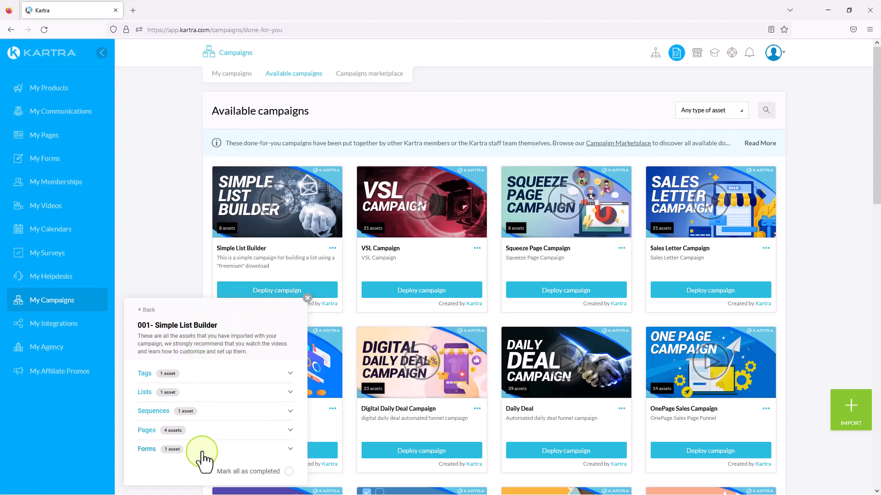
Step: Look through the imported asset checklist of the 001- Simple List Builder campaign with its Pages section expanded, and close the checklist
click(289, 432)
scroll(260, 417, down, 3)
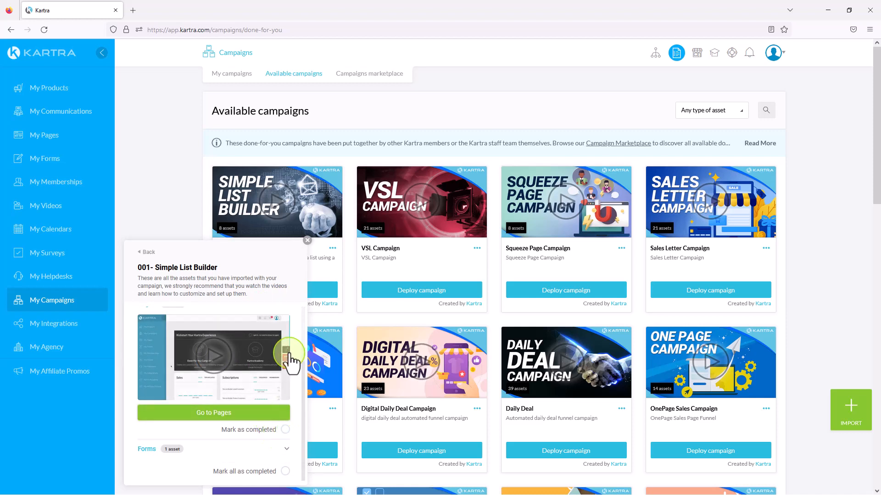
scroll(291, 359, up, 3)
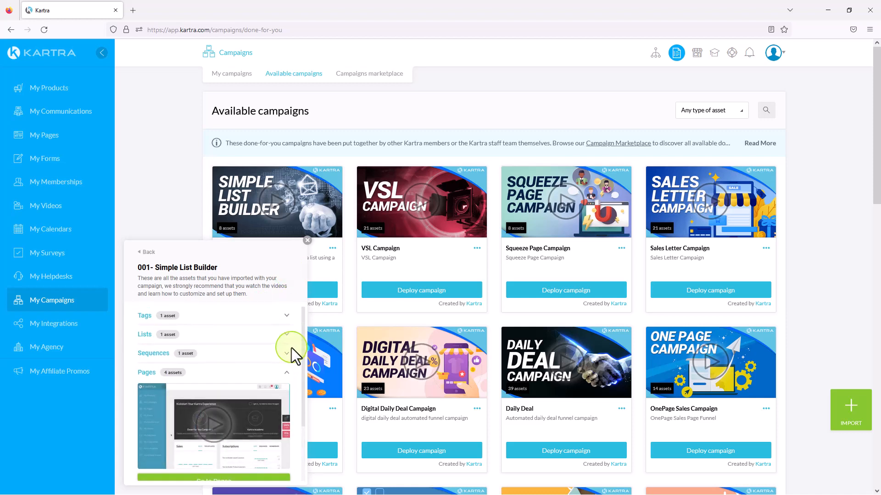
scroll(291, 354, down, 3)
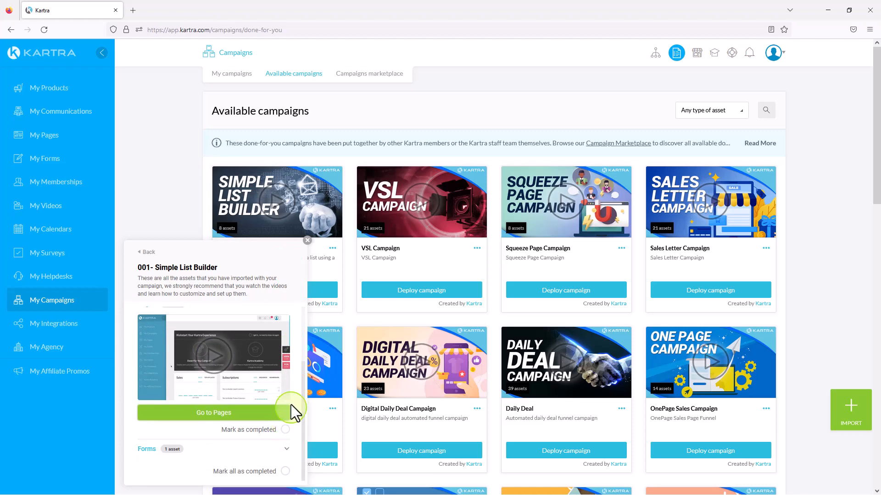
scroll(293, 413, up, 3)
click(307, 240)
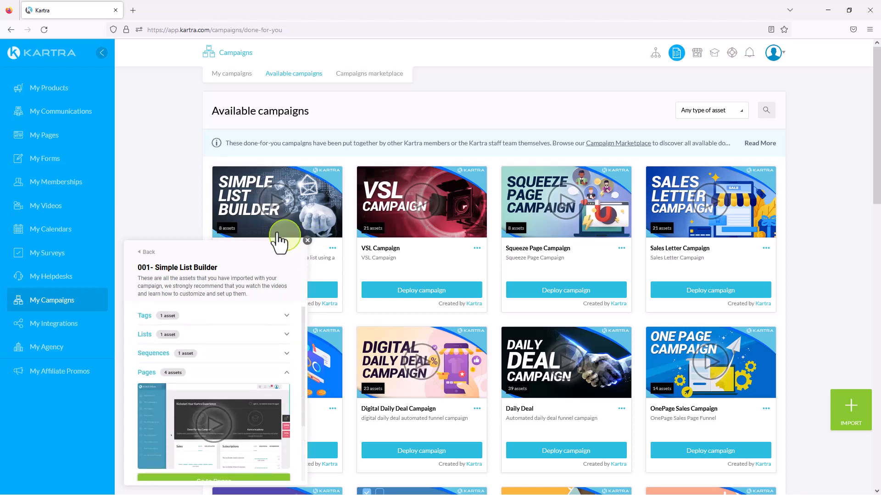
Step: Open the list of the account's pages and highlight the 001- prefix in the first page's name
click(48, 135)
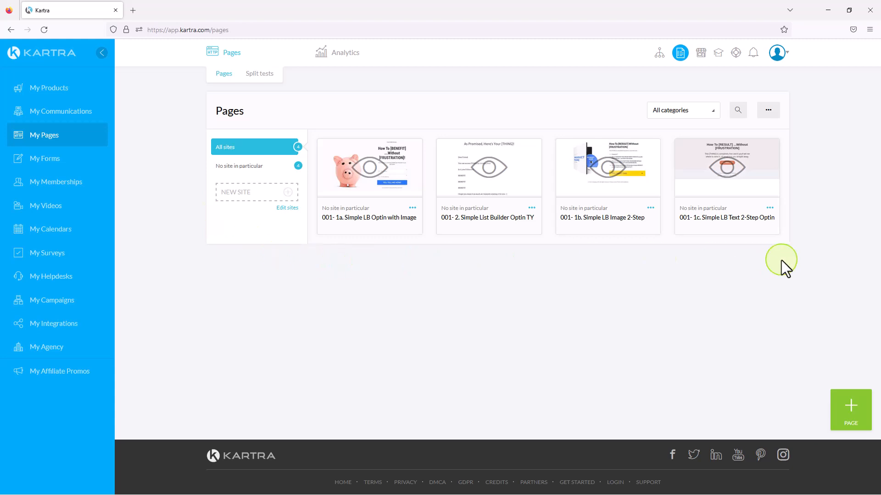
drag(337, 218, 321, 217)
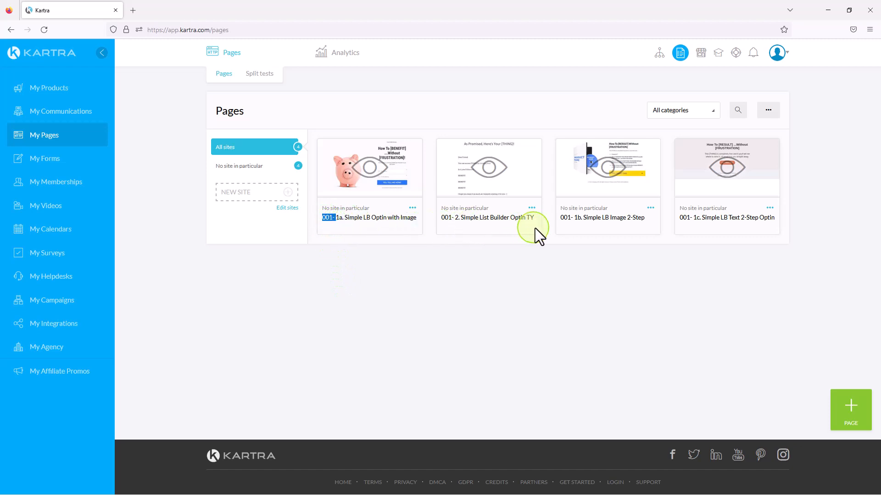
click(350, 298)
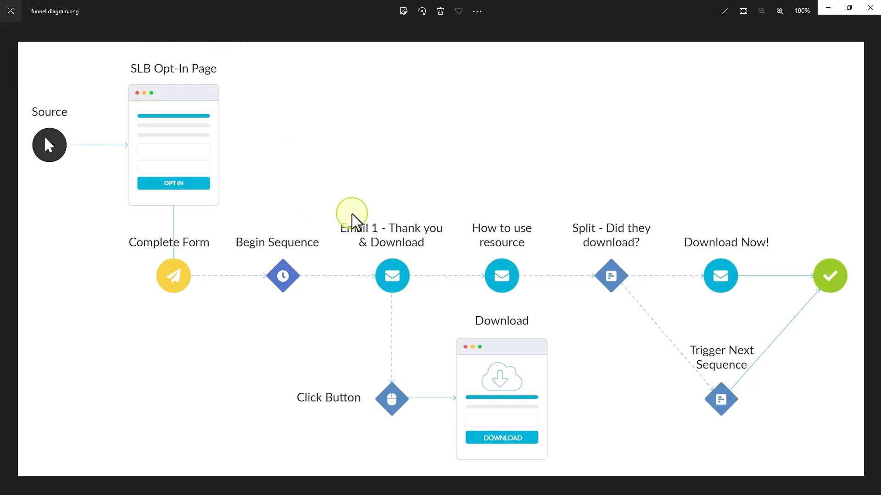
Step: Return to Kartra from the funnel diagram and preview the three opt-in pages 1a, 1b and 1c, closing each preview
key(alt+Tab)
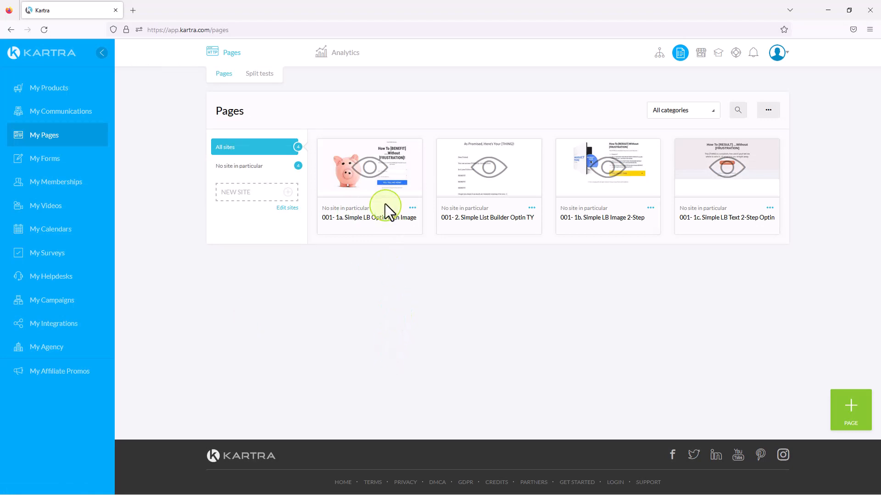
click(369, 166)
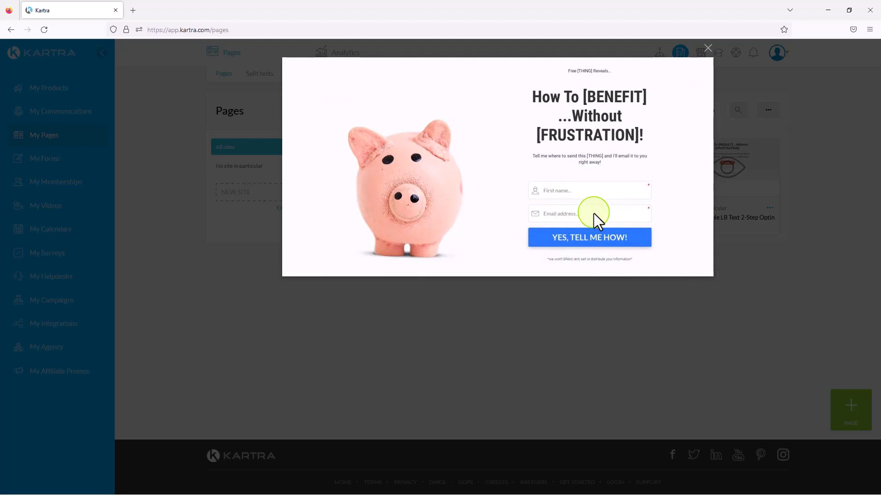
click(708, 49)
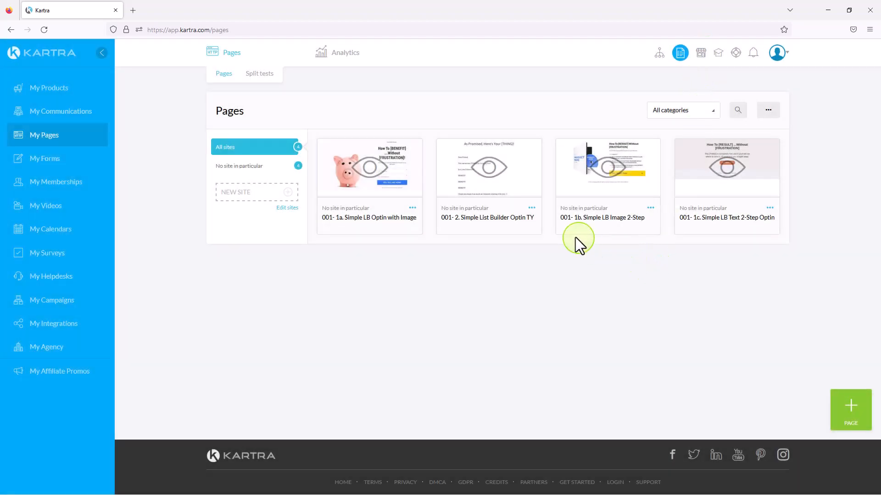
click(609, 170)
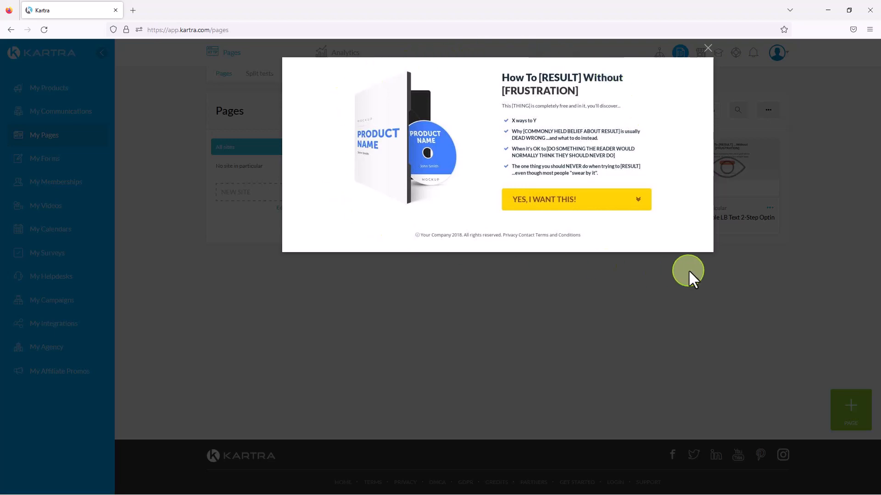
click(706, 48)
click(738, 172)
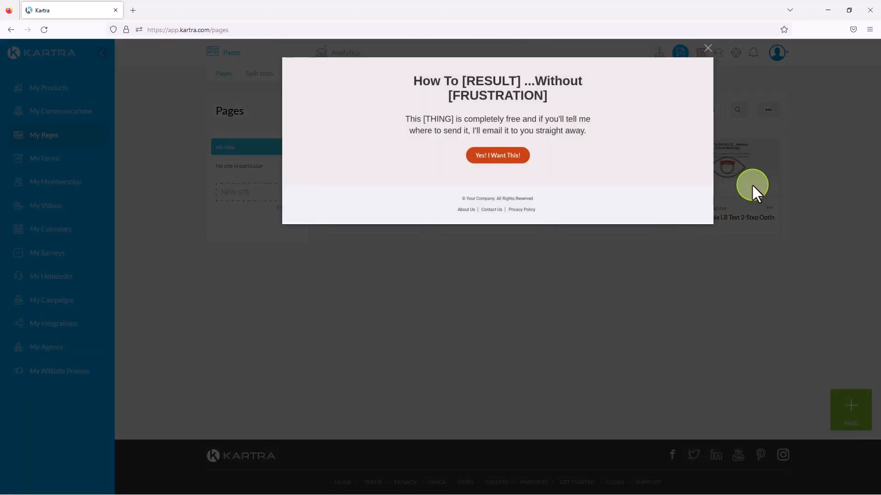
click(709, 48)
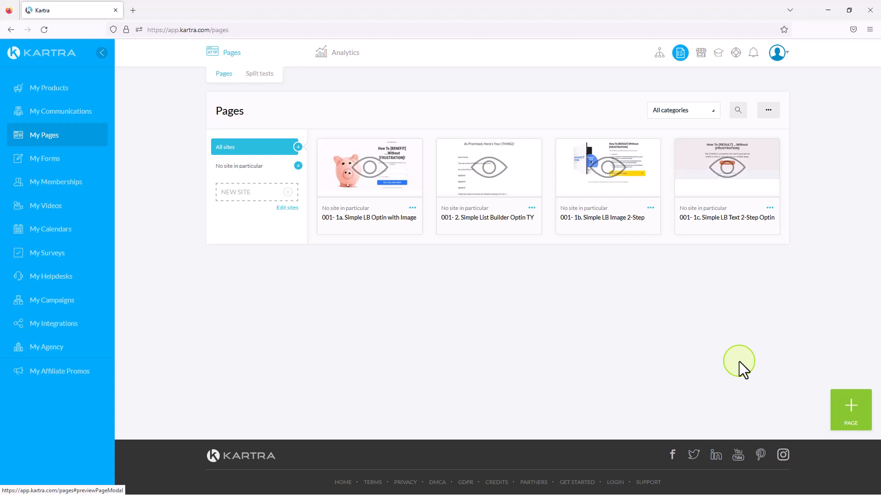
Step: Compare the previews of the 1a Simple LB Optin with Image page and the 1b Simple LB Image 2-Step page
click(369, 168)
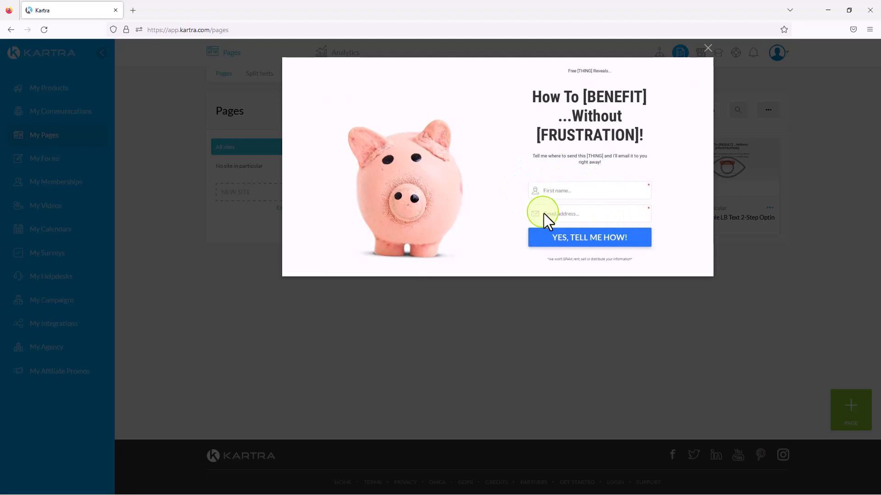
click(709, 49)
click(636, 179)
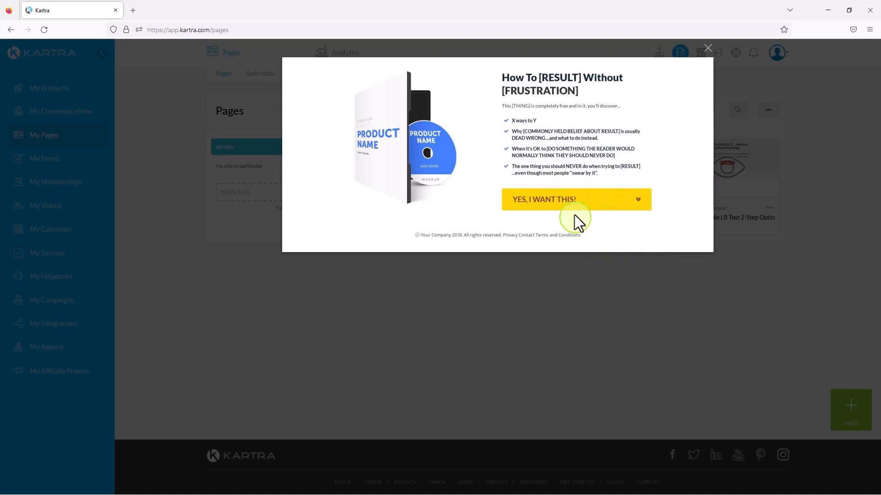
click(708, 48)
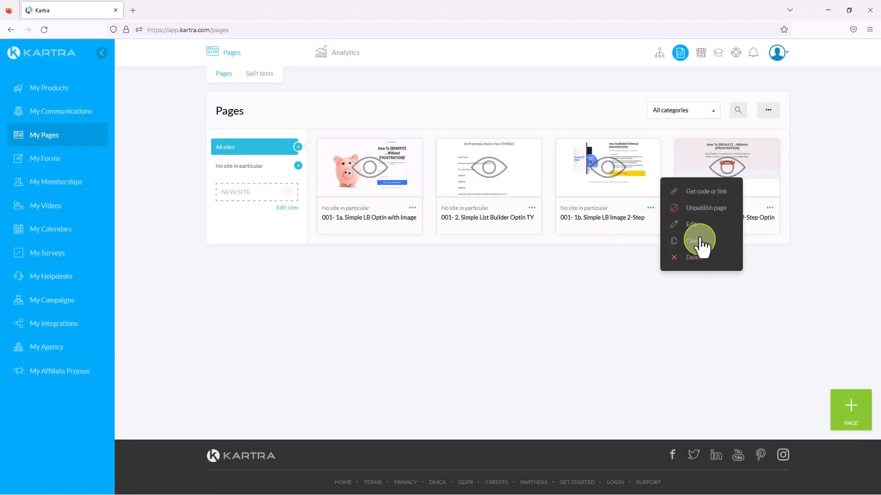
Step: Open the live link of the 001- 1a. Simple LB Optin with Image page in a new browser tab and close its publishing dialog
click(413, 210)
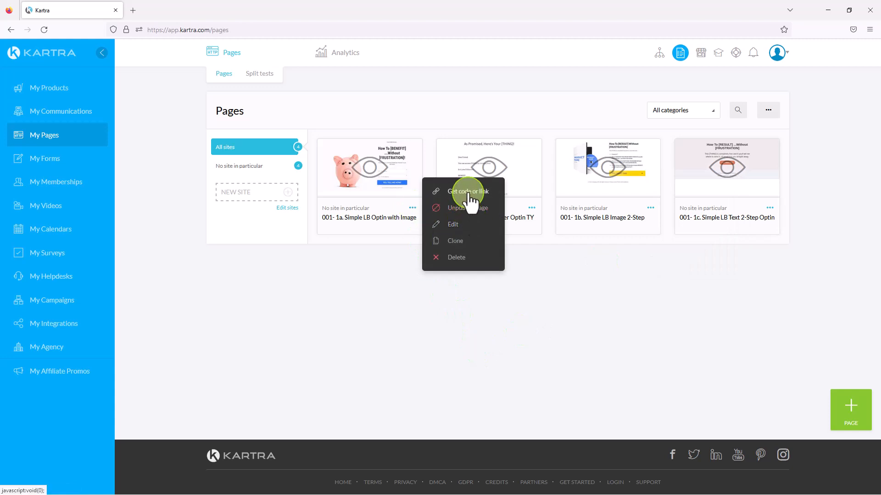
click(470, 193)
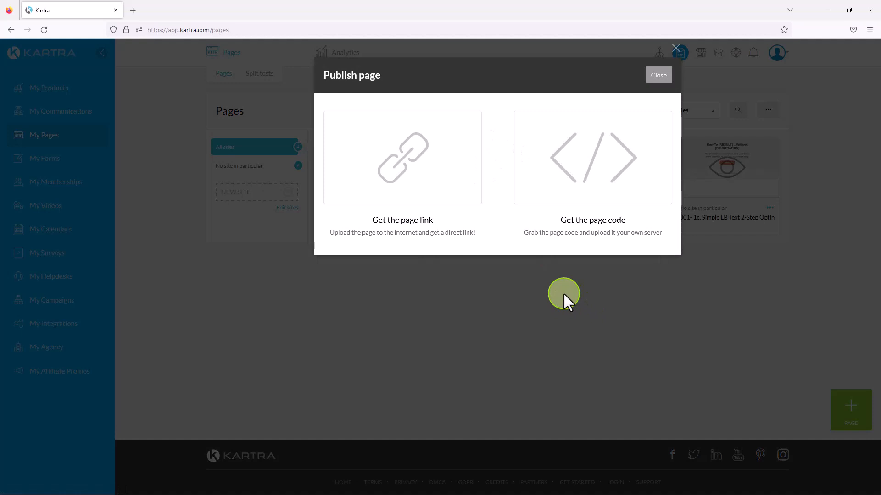
click(429, 167)
drag(474, 284, 310, 287)
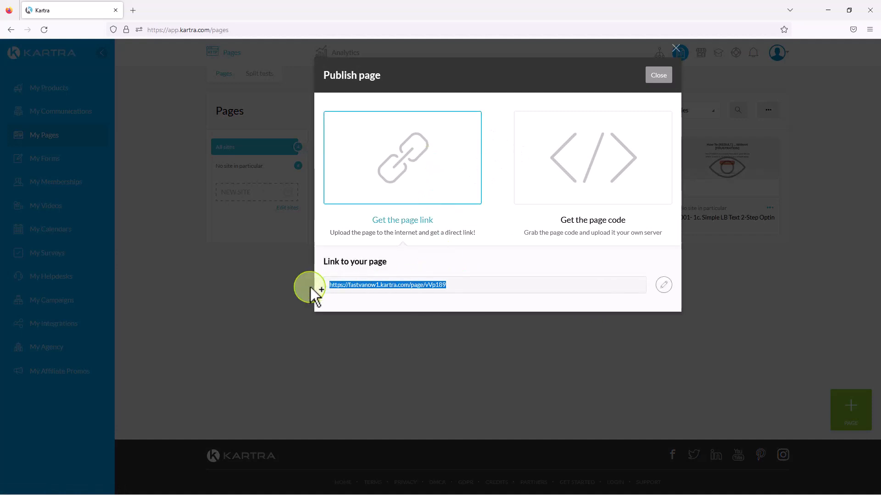
right_click(384, 284)
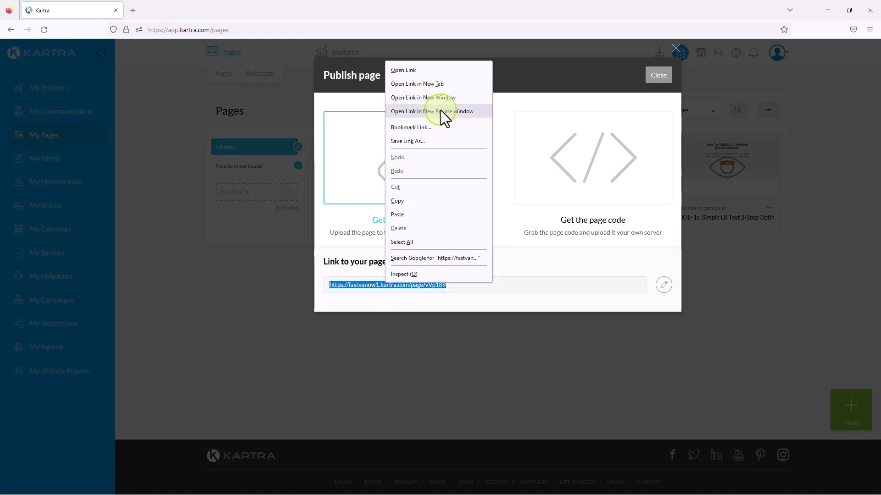
click(433, 83)
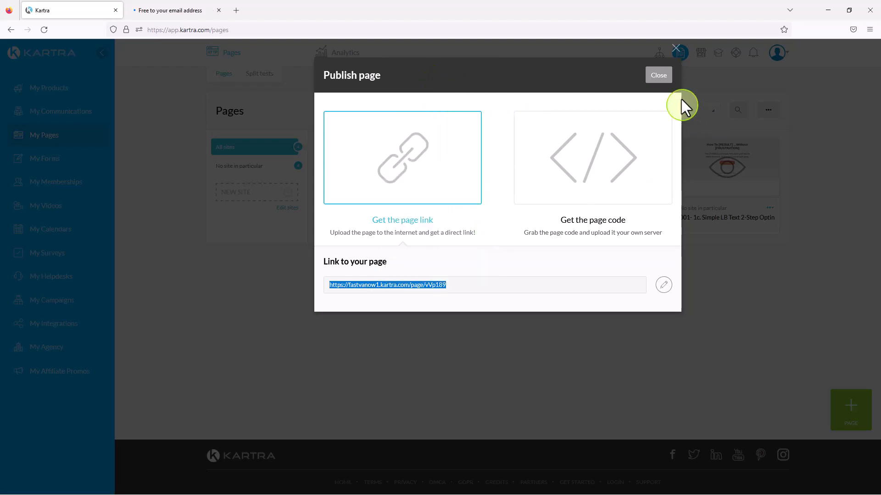
click(660, 77)
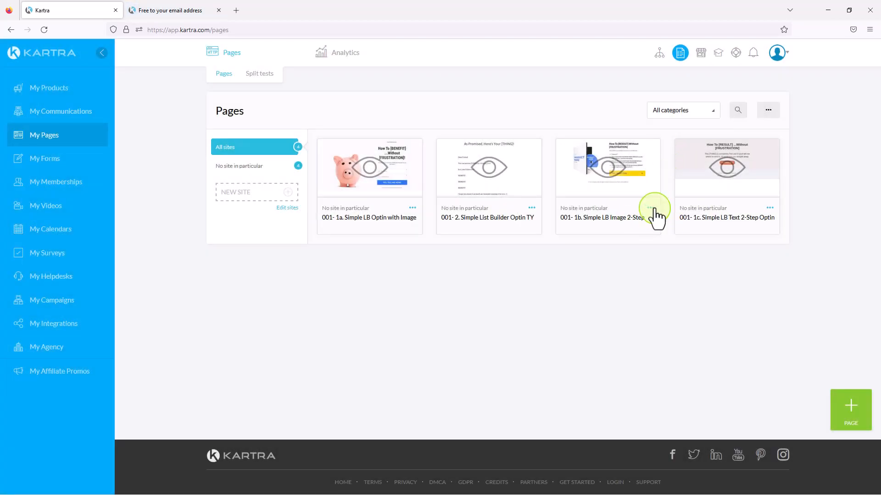
Step: Open the live link of the 001- 1b. Simple LB Image 2-Step page in a new browser tab and close its publishing dialog
click(650, 208)
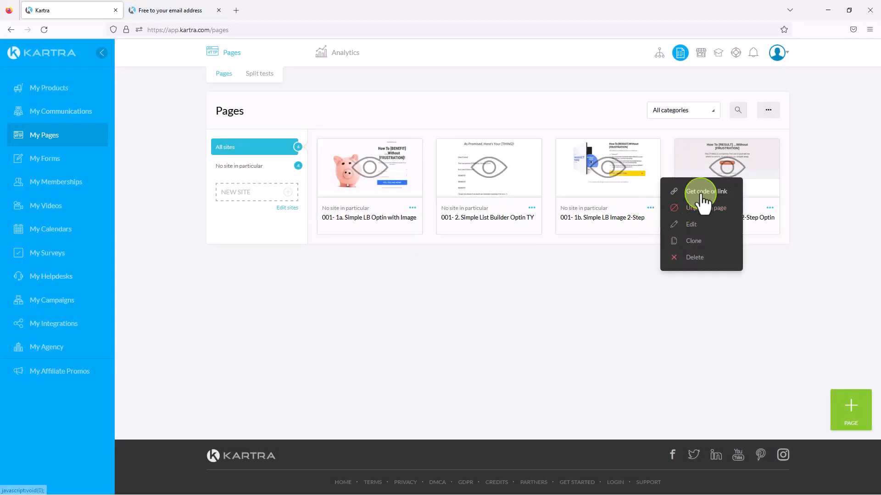
click(701, 195)
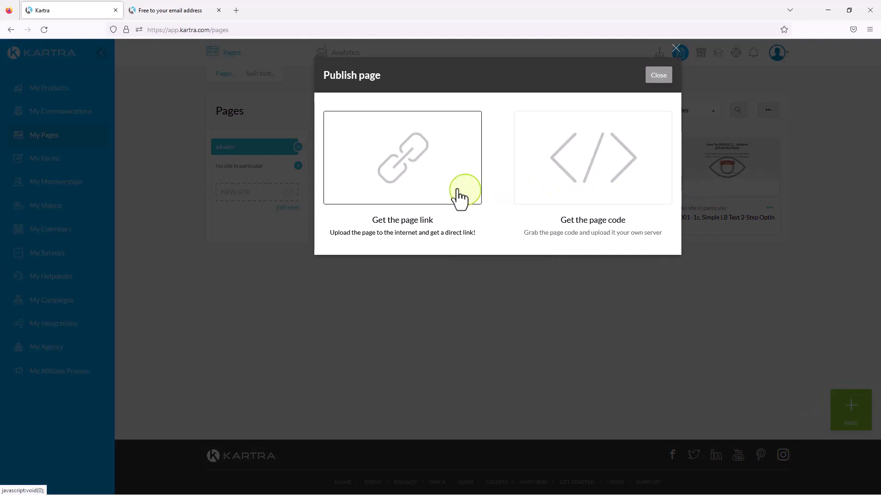
click(460, 197)
click(419, 288)
right_click(419, 288)
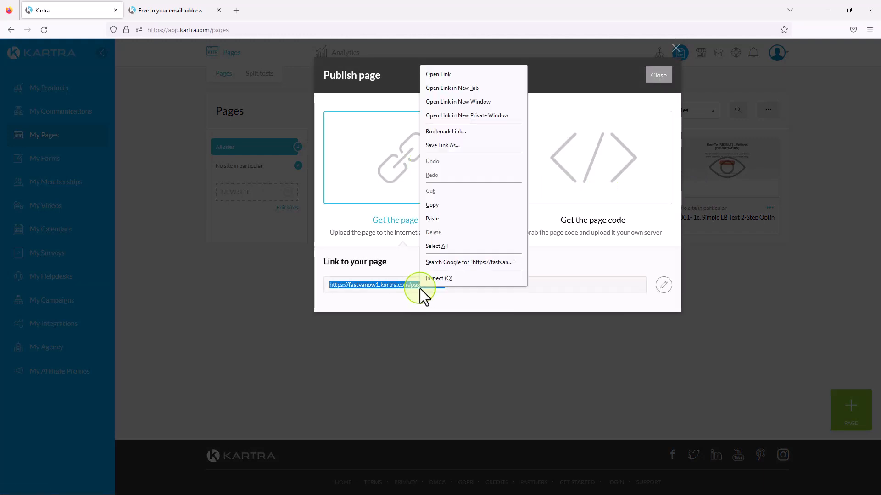
click(469, 88)
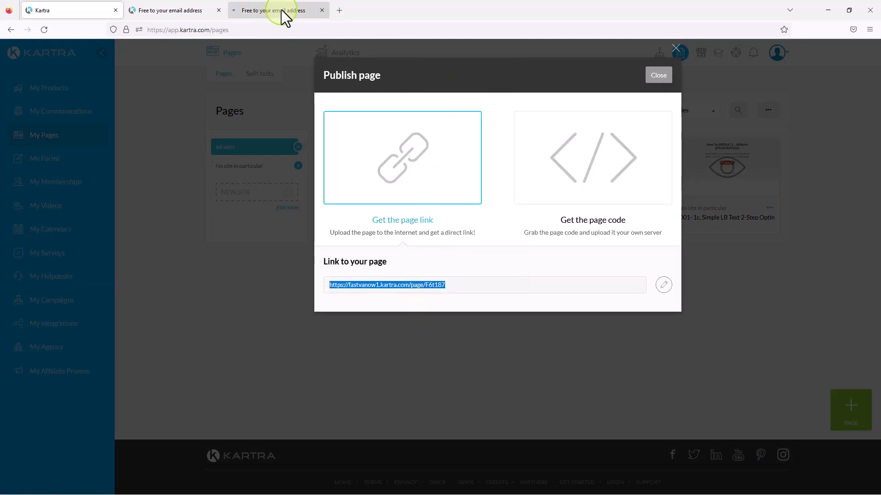
click(658, 75)
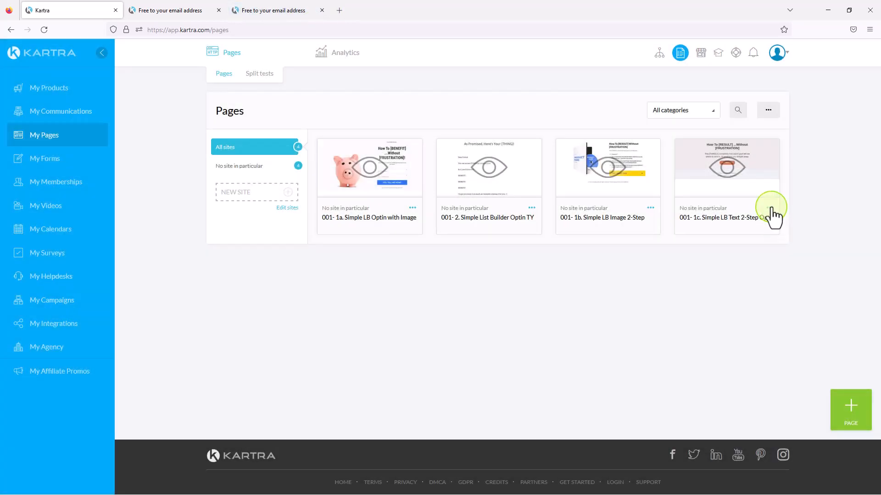
Step: Open the live link of the 001- 1c. Simple LB Text 2-Step Optin page in a new browser tab and close its publishing dialog
click(770, 209)
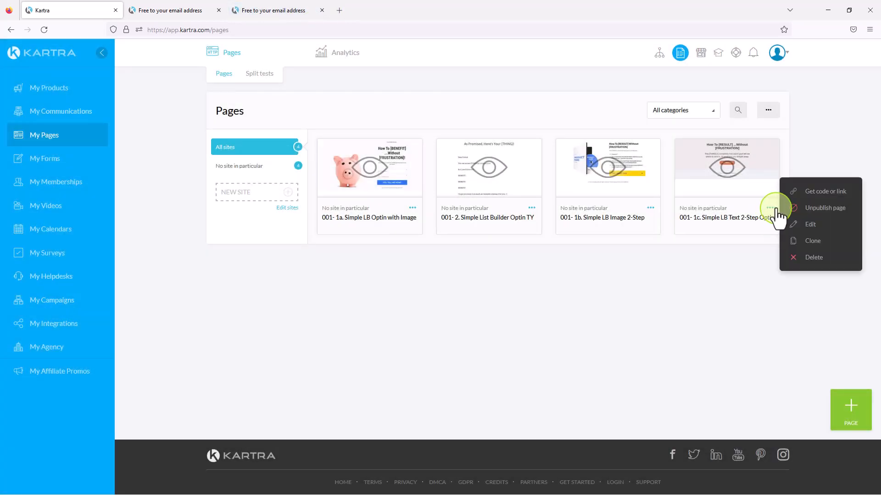
click(819, 196)
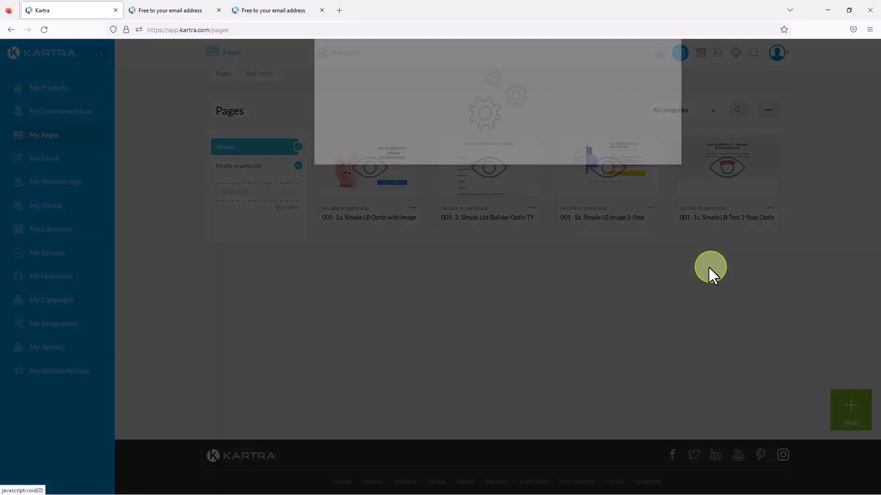
click(419, 212)
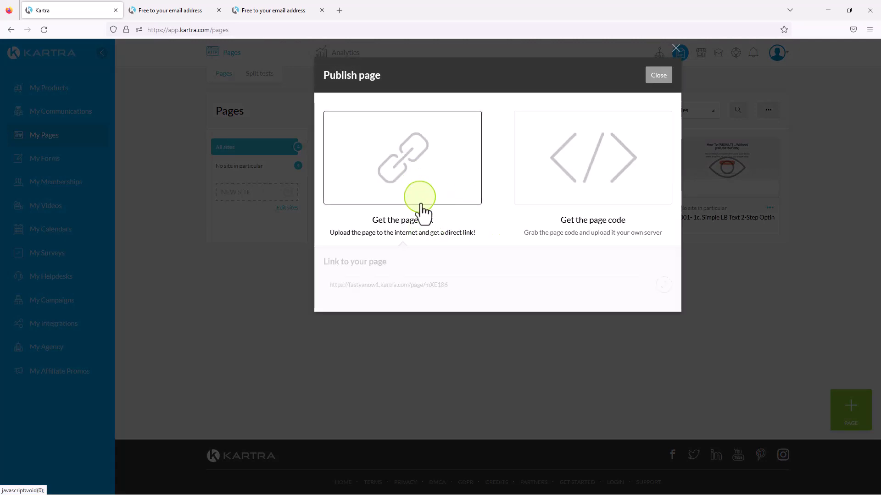
click(402, 288)
right_click(401, 288)
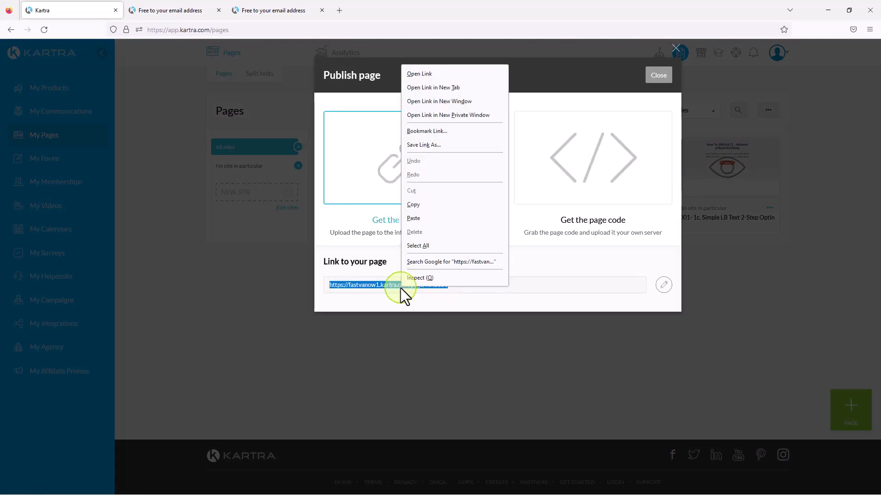
click(455, 87)
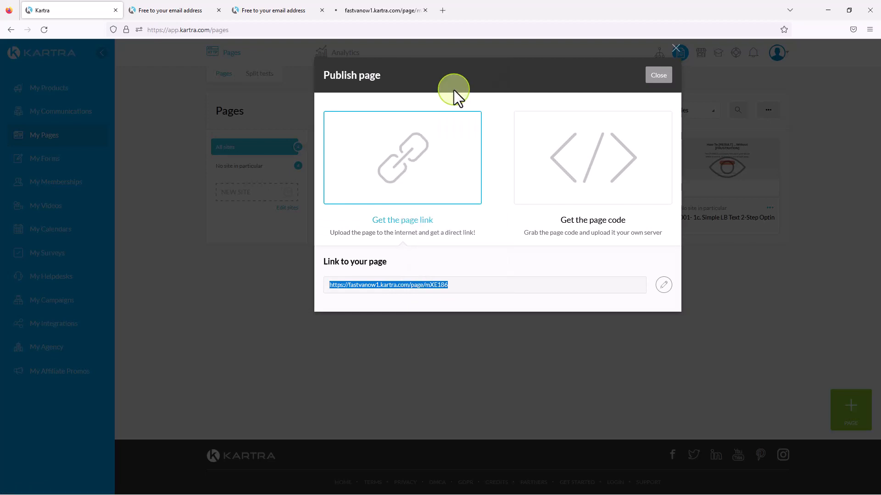
click(661, 79)
Step: On the live 1a piggy-bank page, tick the future communications and GDPR & CCPA consent boxes
click(172, 11)
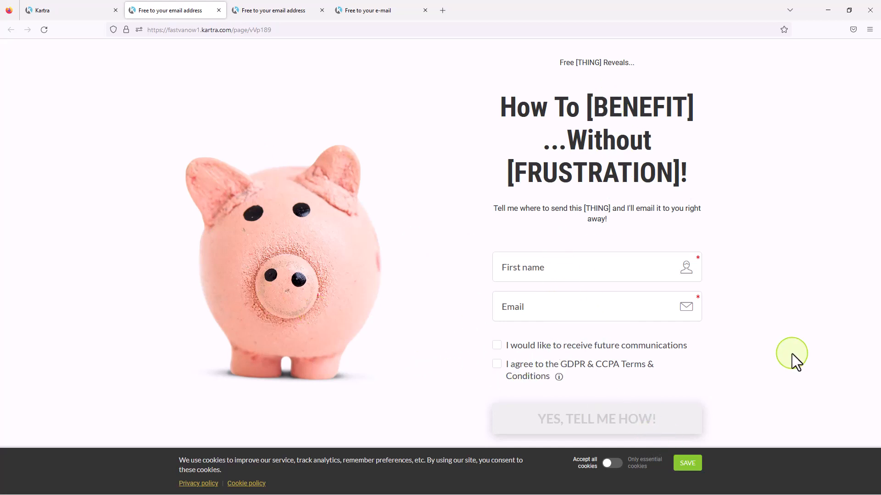
click(498, 346)
click(500, 367)
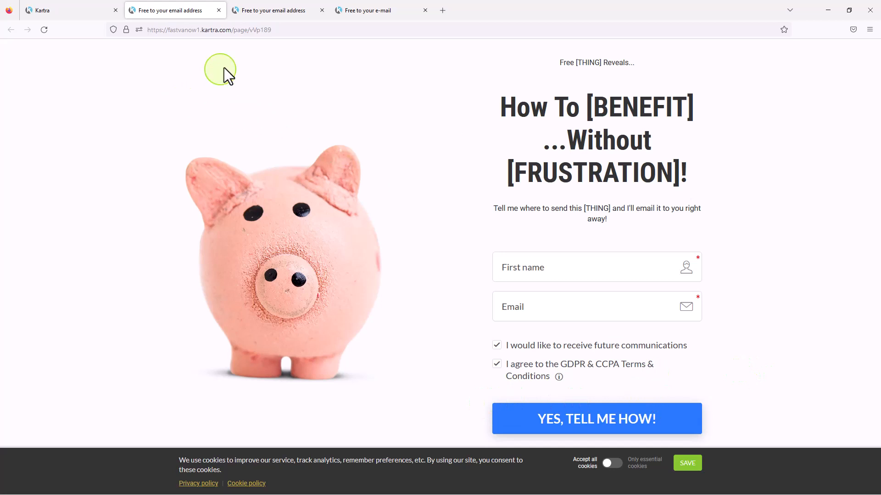
Step: View the pop-up opt-in forms on the live 1b and 1c pages, closing each one
click(260, 11)
click(550, 295)
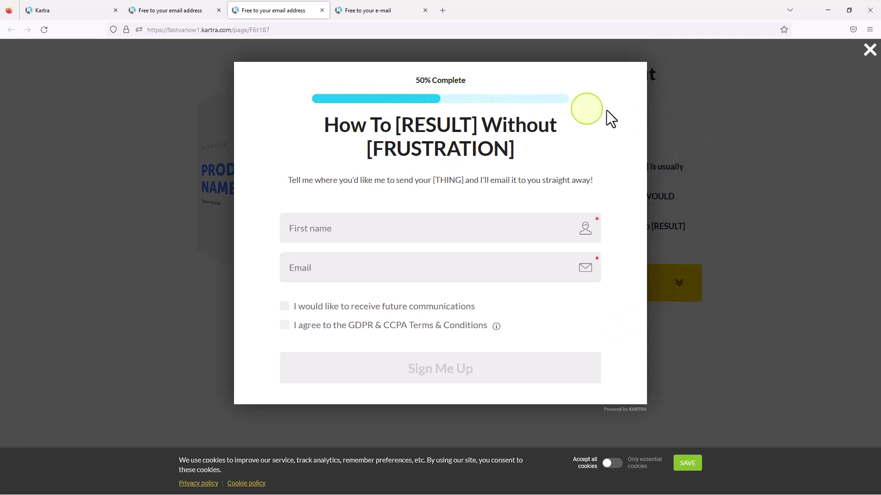
click(869, 50)
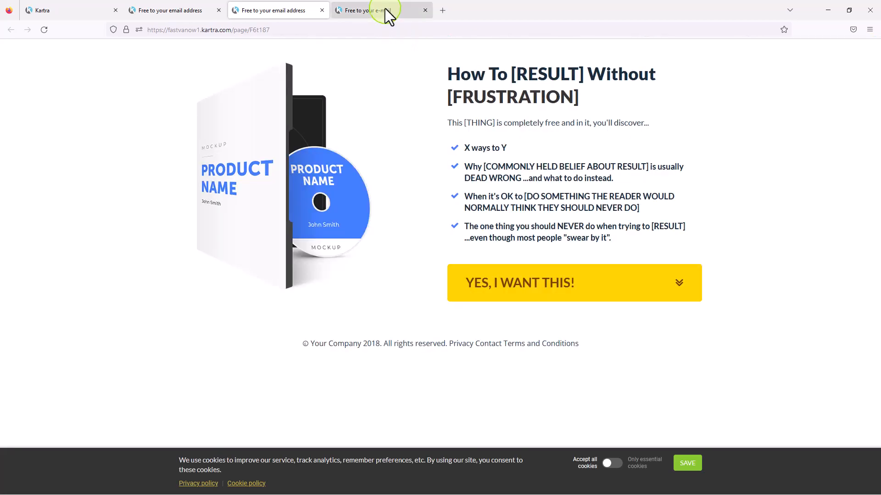
click(385, 11)
click(454, 215)
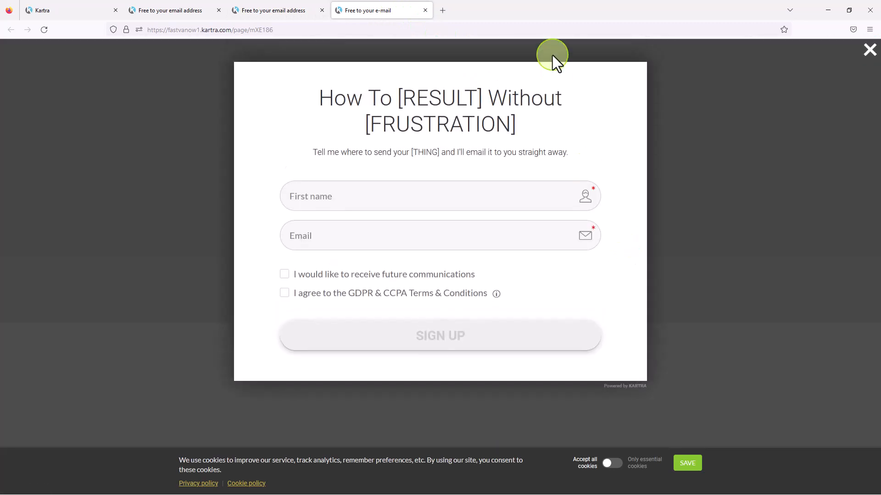
click(869, 49)
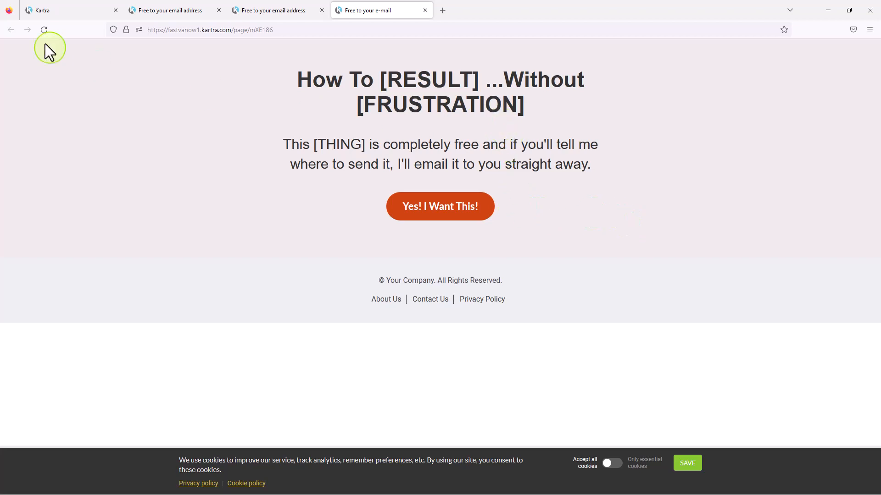
Step: Return to Kartra, open the live link of the 001- 2. Simple List Builder Optin TY page in a new tab and close its publishing dialog
click(99, 9)
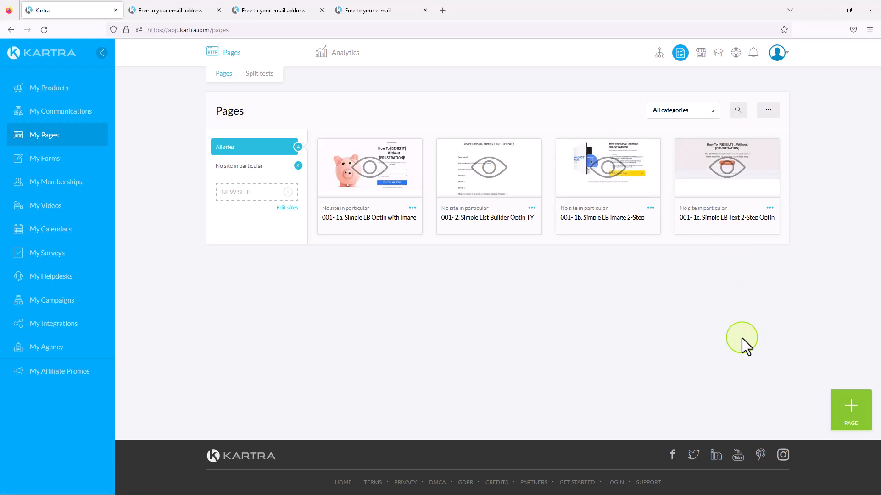
click(532, 208)
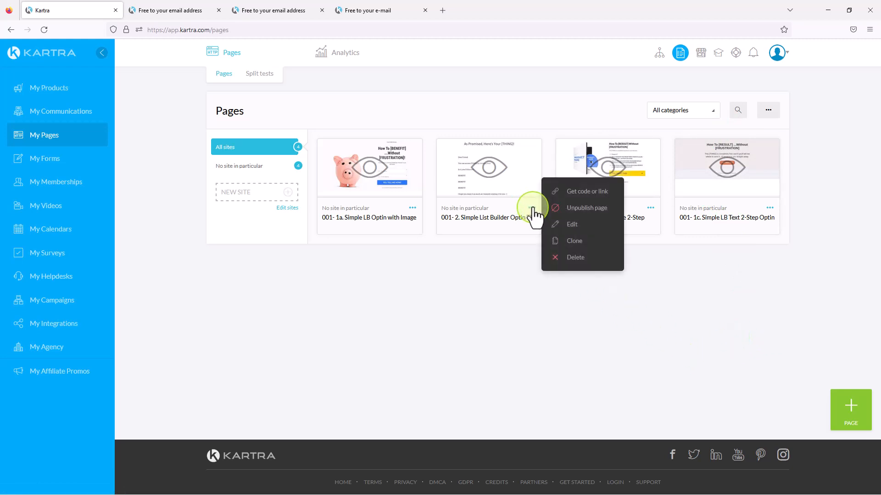
click(582, 192)
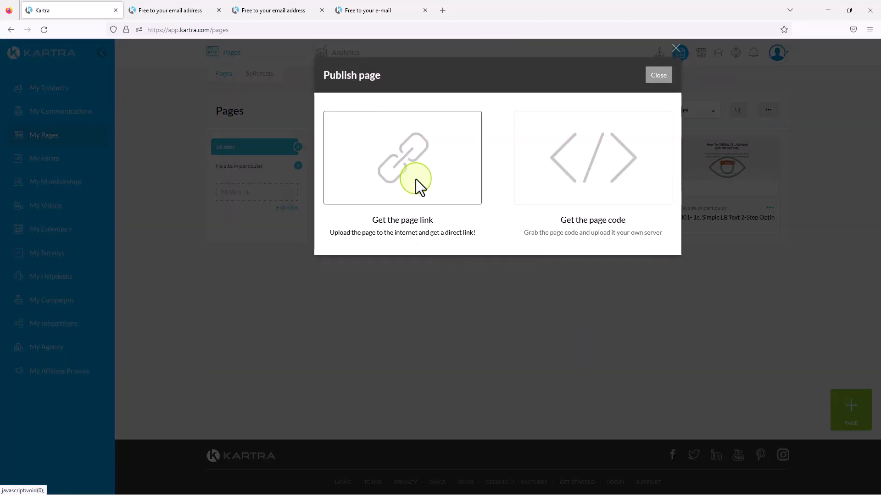
click(404, 181)
triple_click(394, 285)
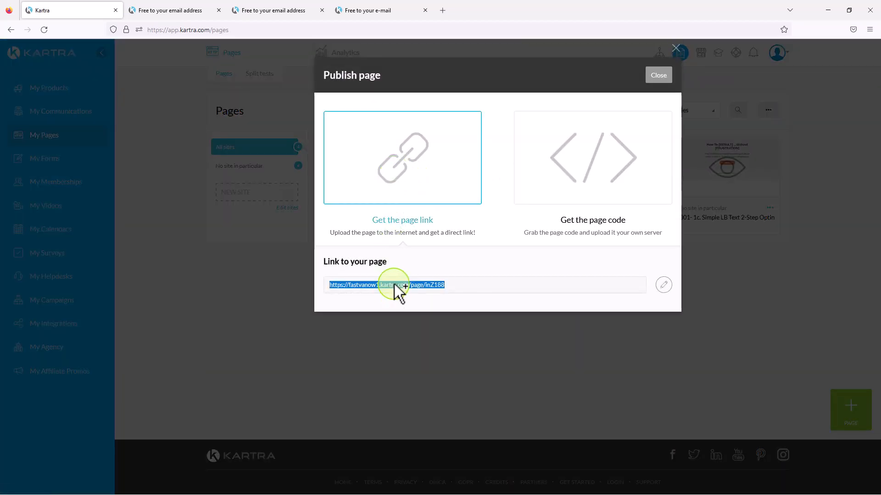
right_click(395, 284)
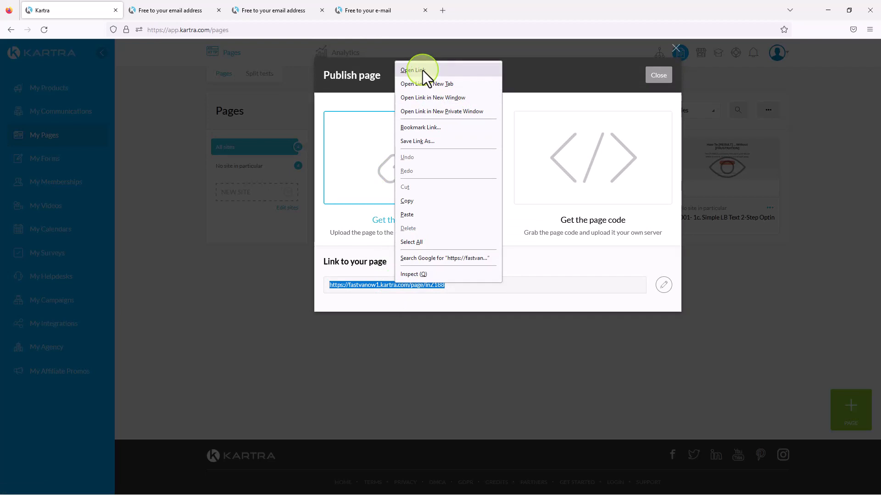
click(424, 83)
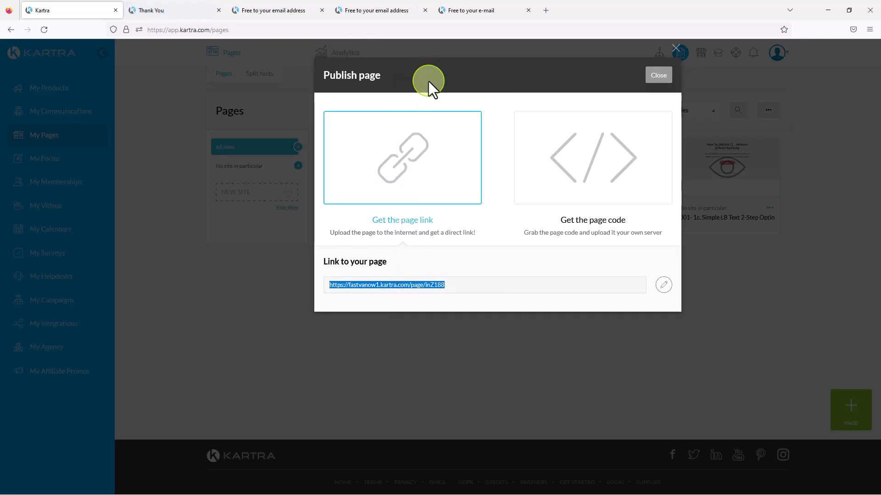
click(658, 76)
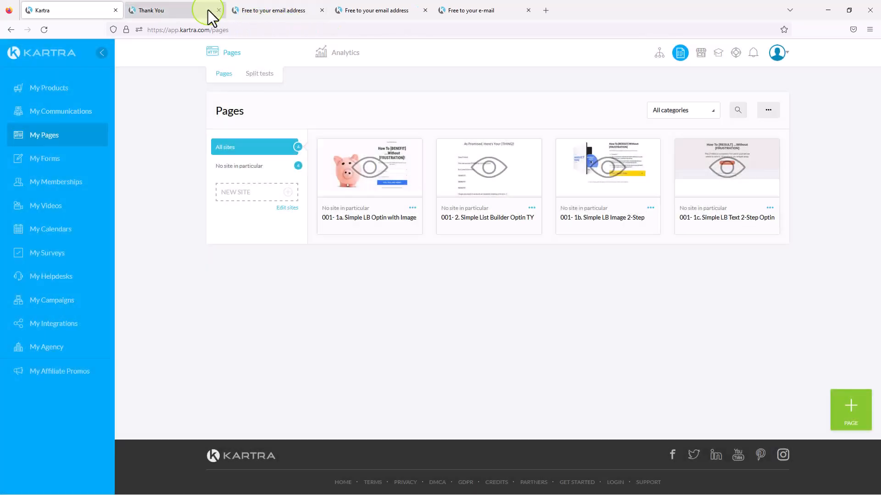
Step: Examine the live thank-you page's placeholder text from its headline to the closing P.S
click(188, 11)
scroll(559, 233, down, 5)
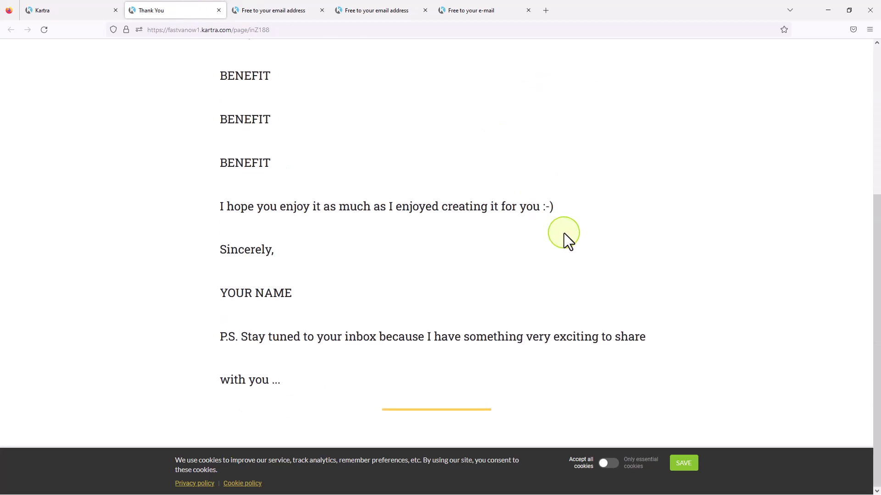
scroll(570, 234, up, 5)
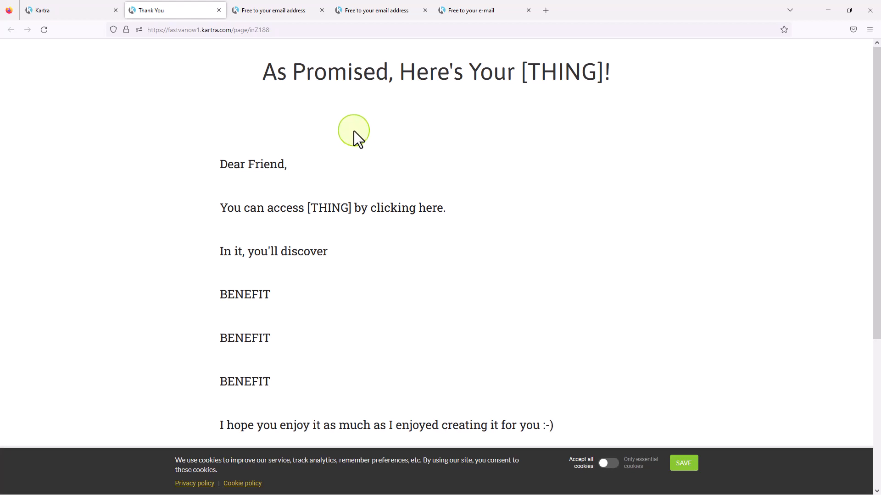
scroll(256, 197, down, 3)
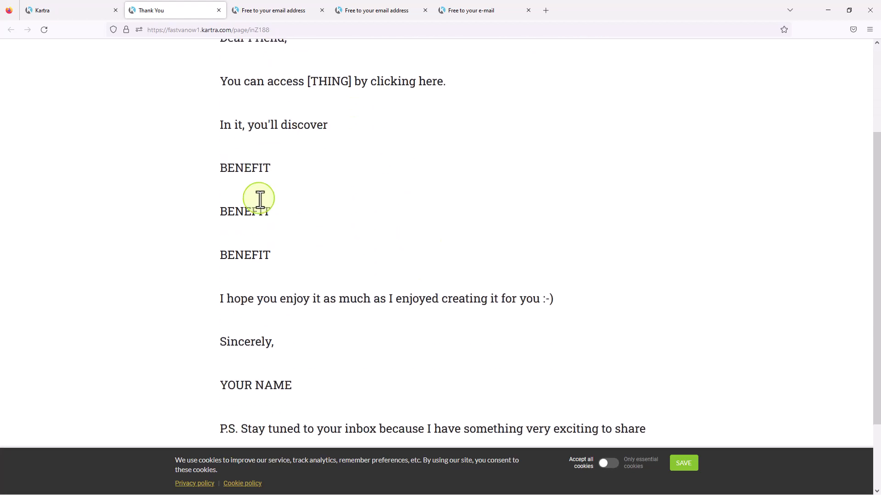
scroll(546, 254, up, 2)
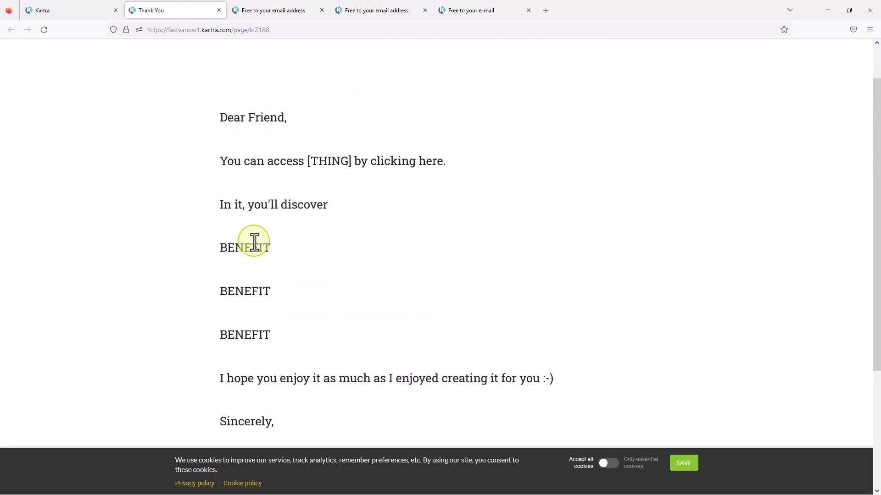
Step: Submit the live 1a opt-in form with first name Test, the contact's e-mail and both consents ticked, and look through the resulting page
click(274, 13)
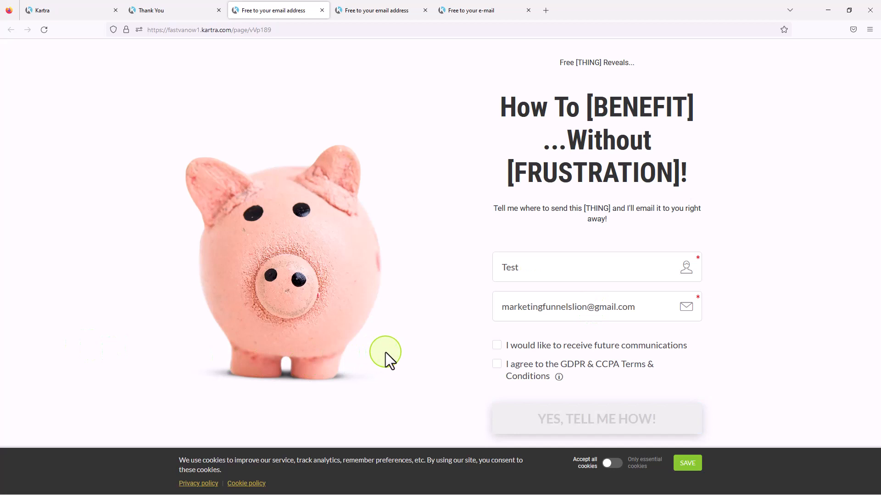
click(496, 347)
click(495, 365)
click(616, 424)
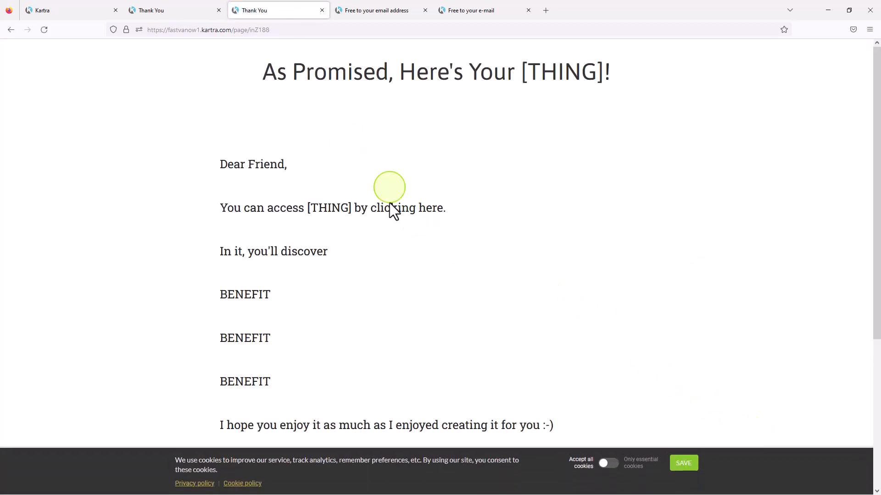
scroll(448, 269, down, 5)
scroll(449, 266, up, 5)
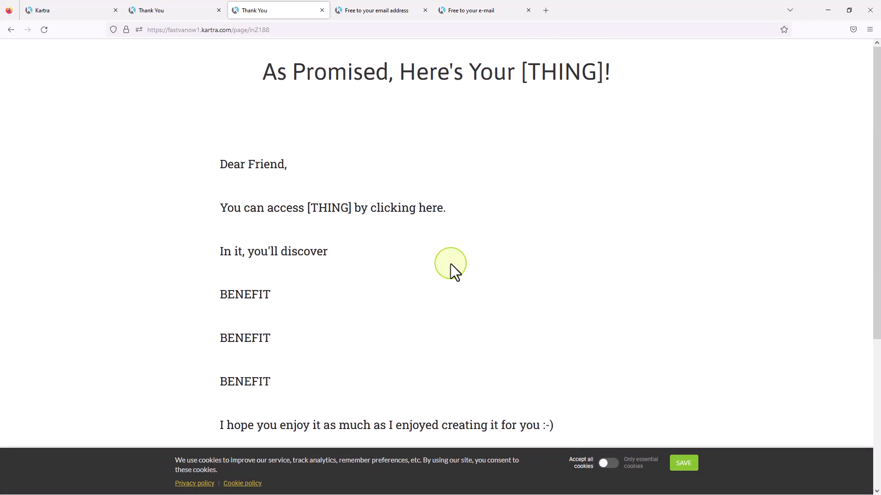
Step: Return to Kartra's leads under My Communications and check which lists and tags the Test lead has
click(65, 12)
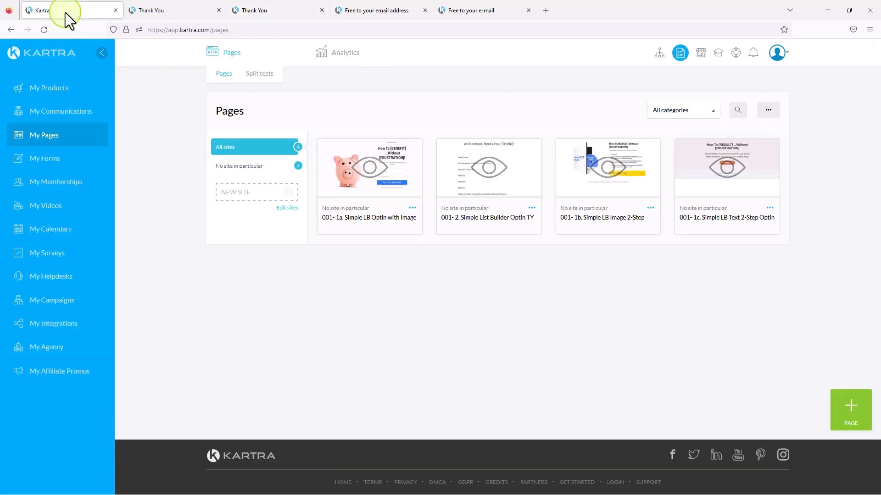
click(57, 113)
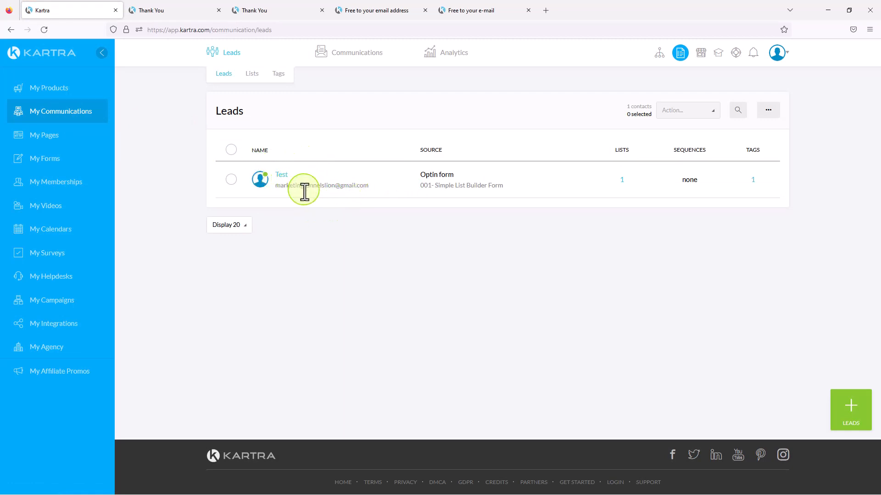
mouse_move(622, 180)
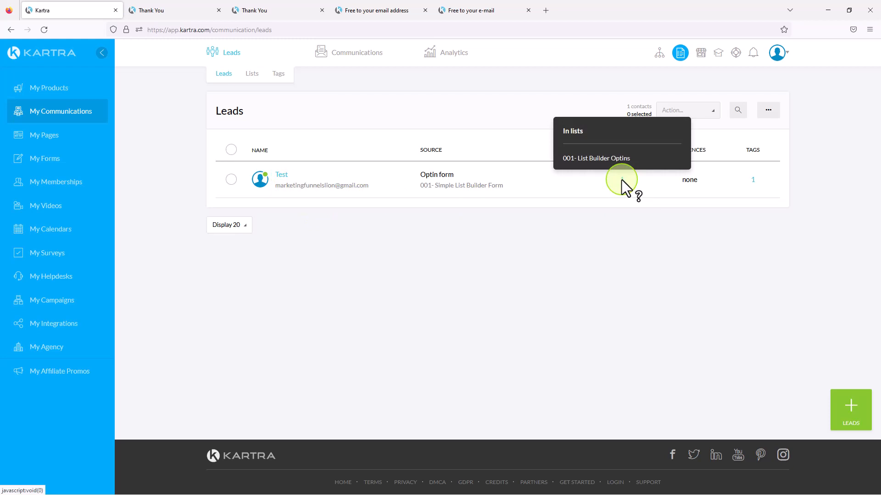
mouse_move(753, 181)
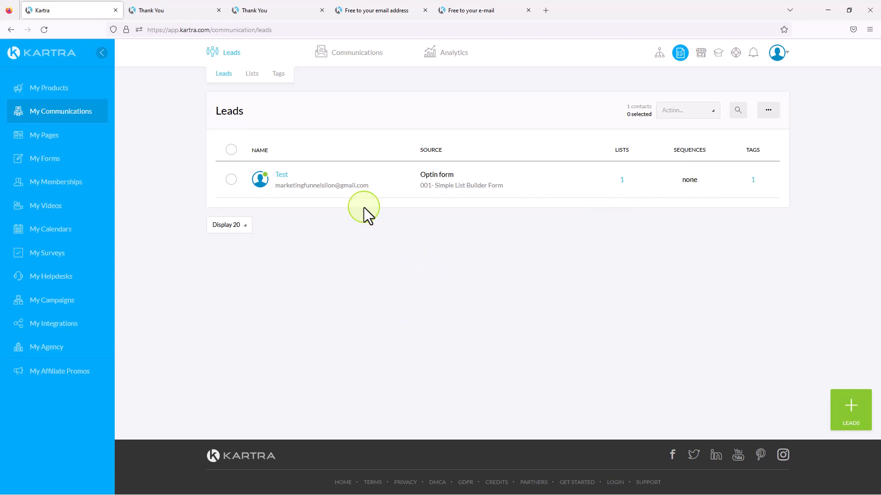
Step: Review the Test lead's profile and its activity log, and close the lead record
click(281, 179)
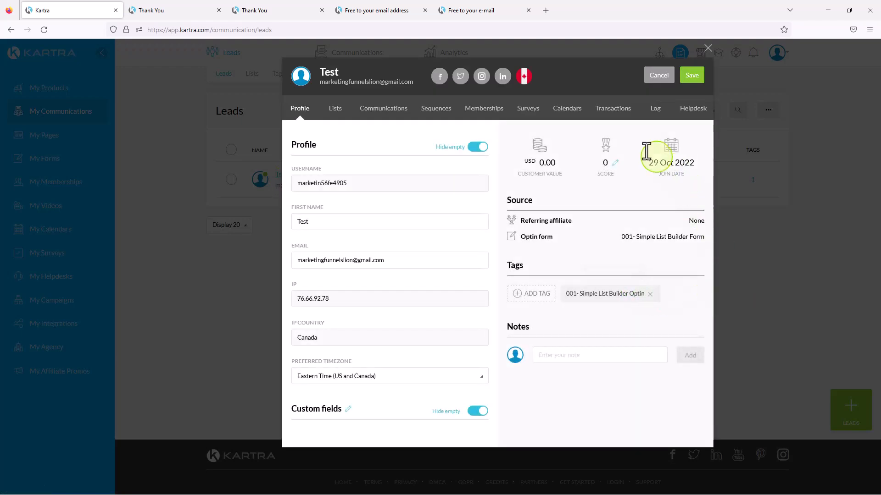
click(654, 114)
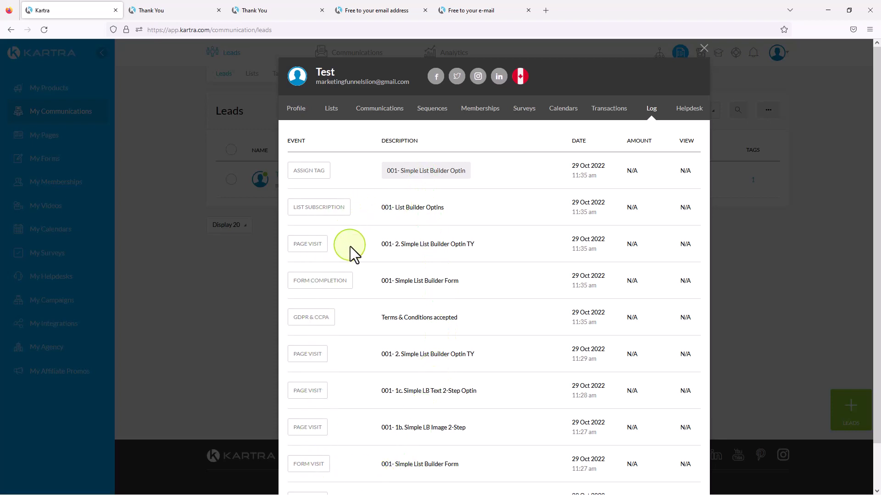
click(704, 50)
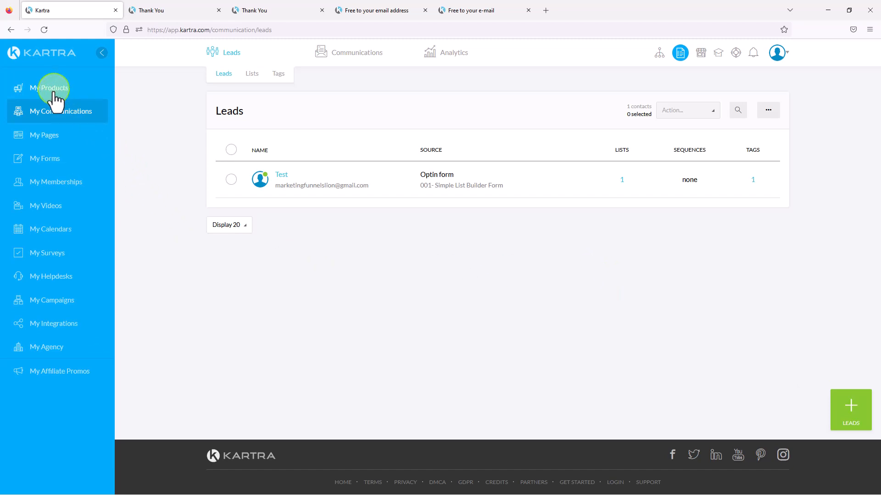
Step: Open 001- Simple List Builder Form for editing and review its form fields, opt-in type and success page before continuing past the confirmation settings
click(49, 158)
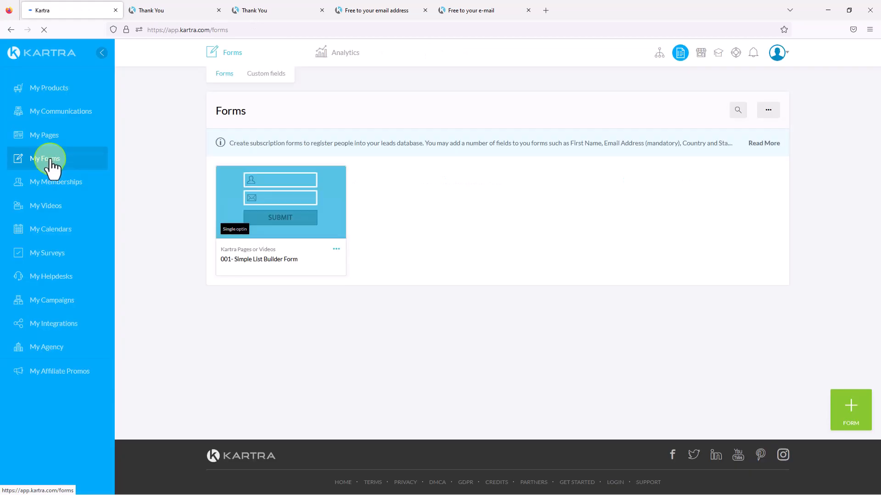
click(338, 251)
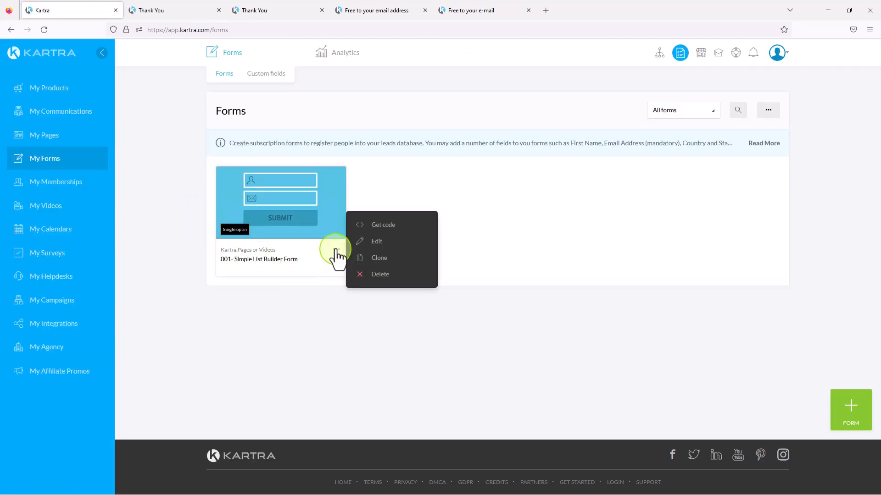
click(372, 241)
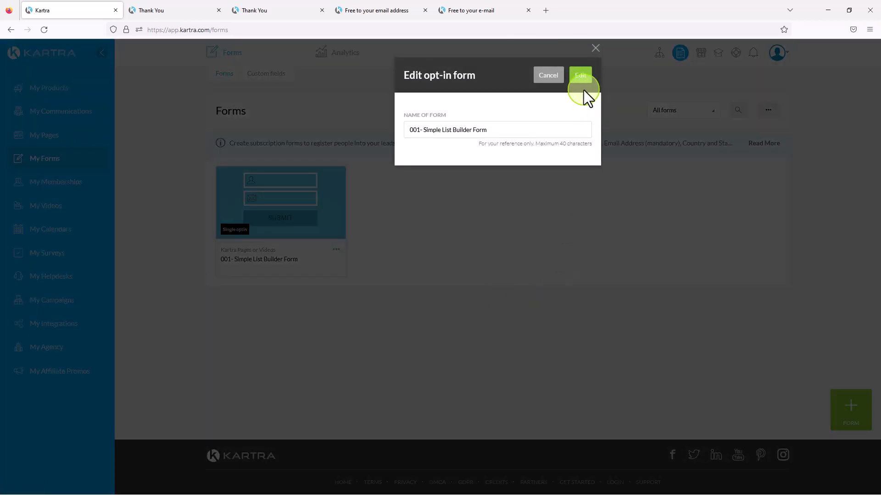
click(582, 78)
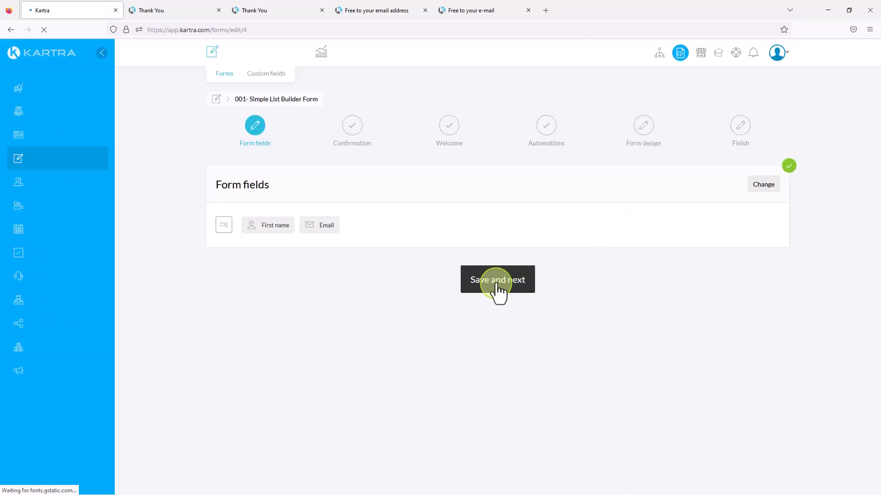
click(494, 289)
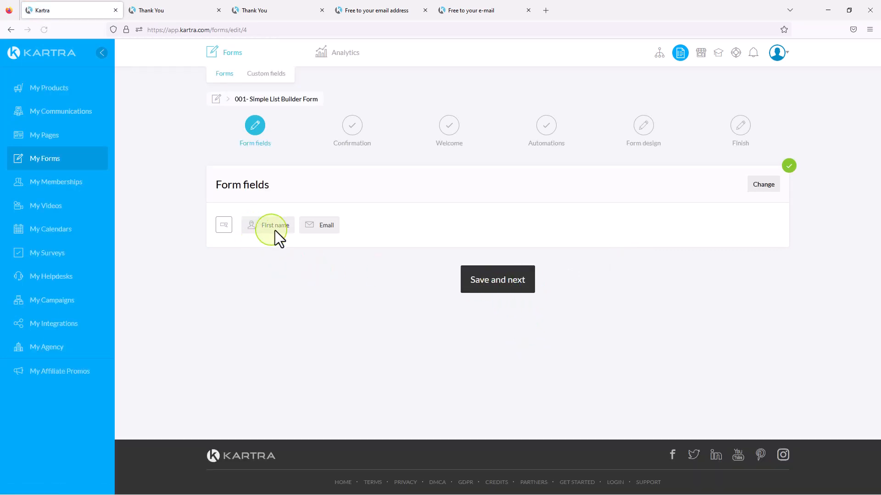
click(498, 288)
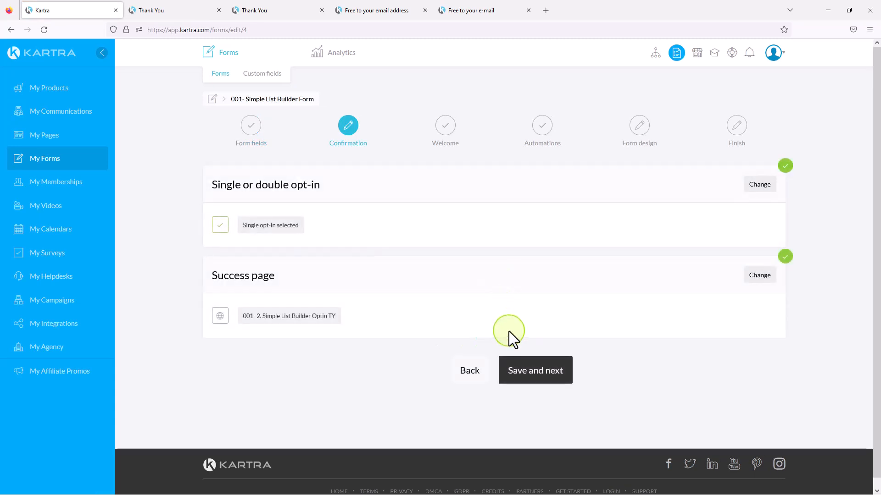
click(543, 374)
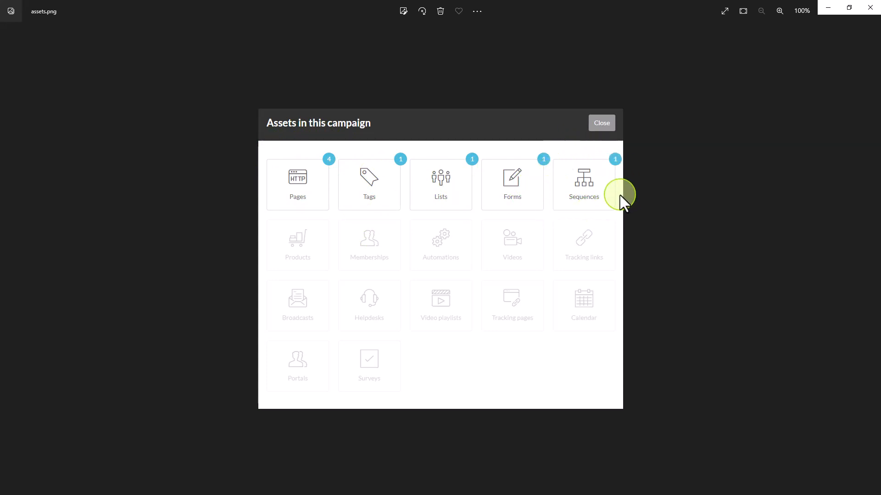
Step: Switch from the campaign assets image back to Kartra and look over the campaign's pages and the Test lead's sequence subscriptions
key(alt+Tab)
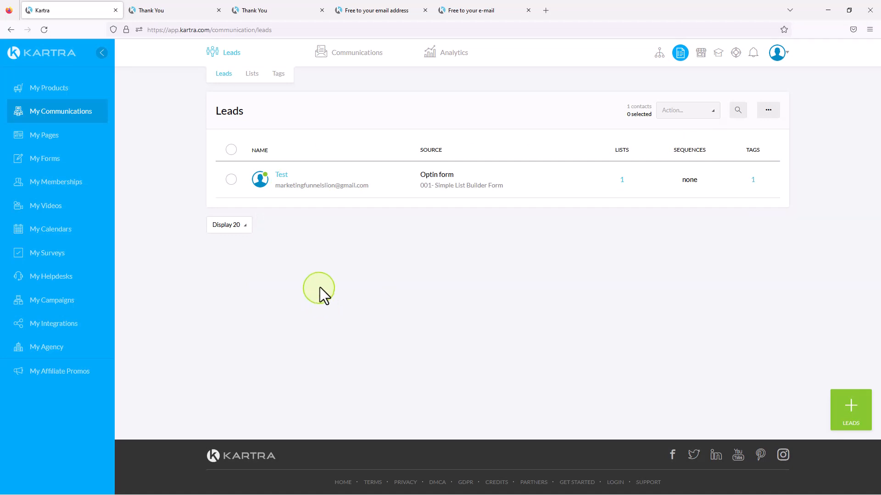
click(46, 135)
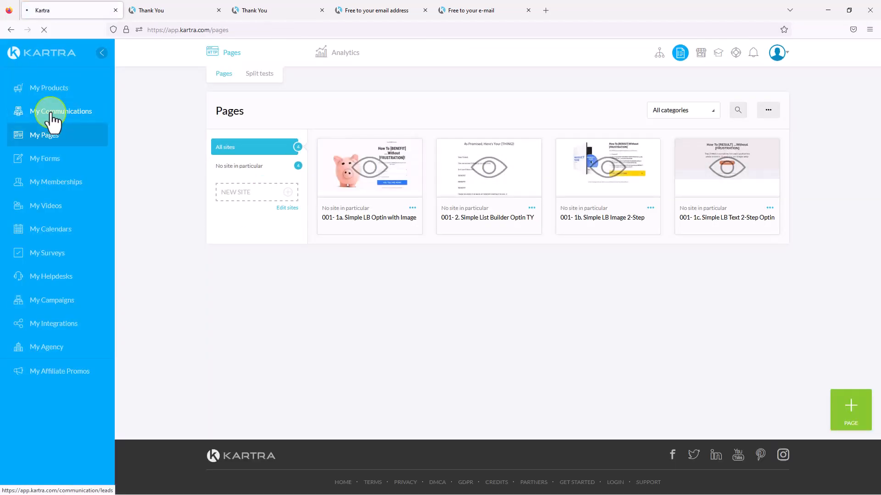
click(50, 114)
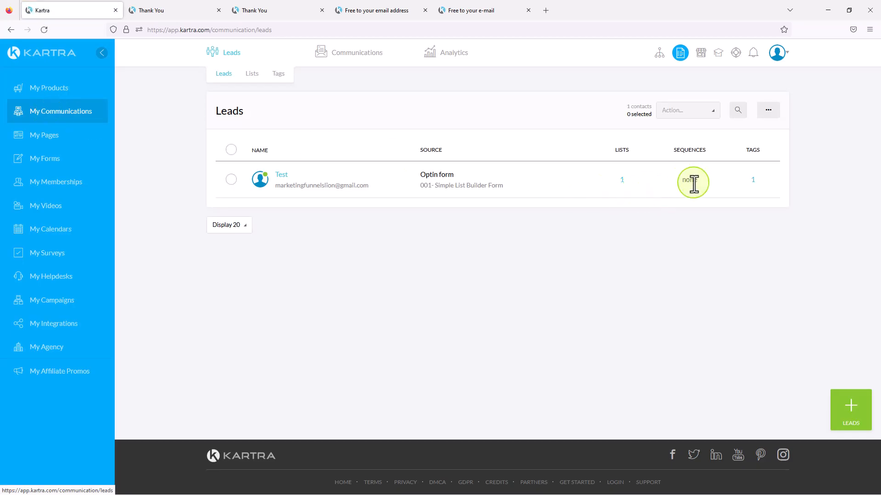
Step: Open the 001- Simple List Builder sequence for editing and dismiss its tutorial with Don't show again enabled
mouse_move(385, 64)
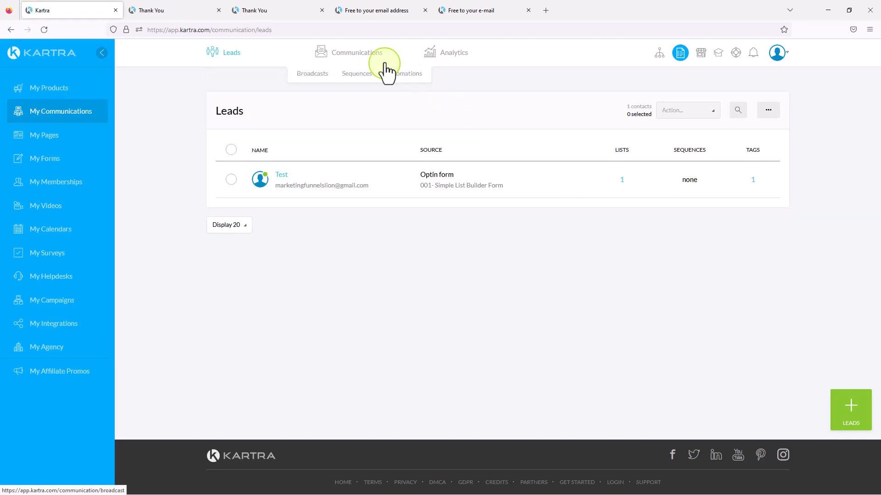
click(357, 75)
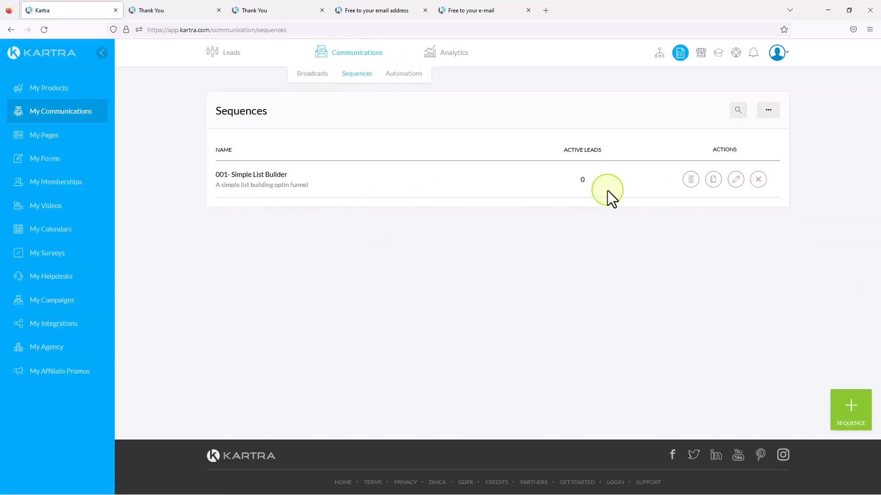
click(736, 179)
click(582, 75)
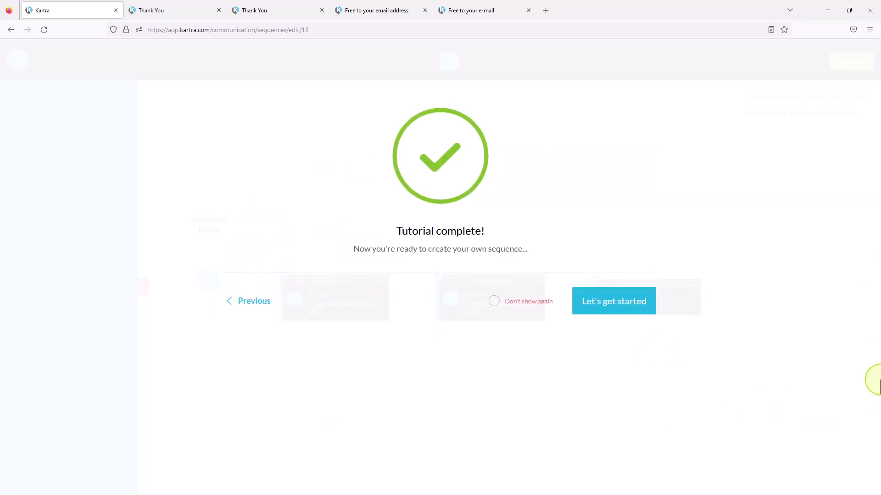
click(494, 302)
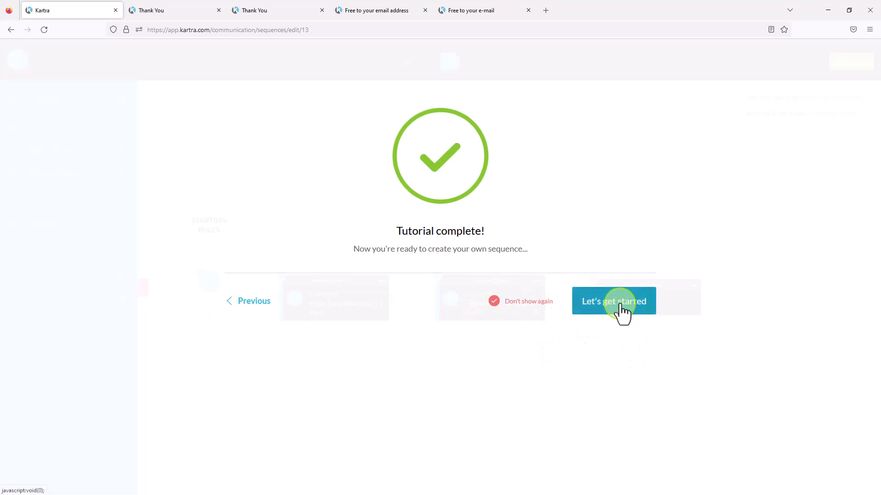
click(601, 314)
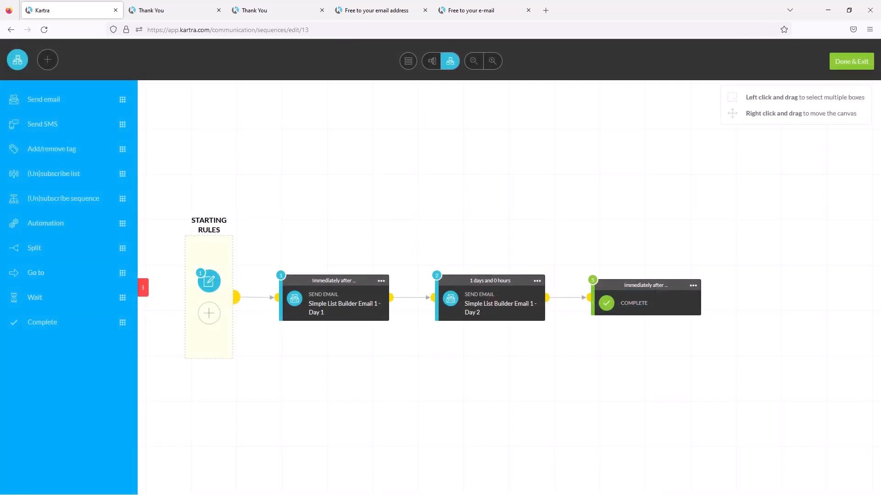
Step: Review the opt-in form condition in the sequence's starting rules and close them without changes
click(209, 283)
click(261, 275)
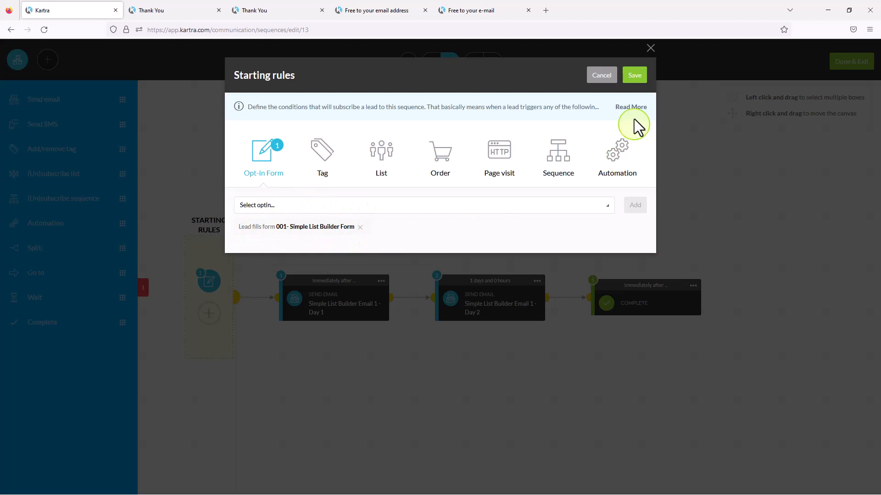
click(650, 48)
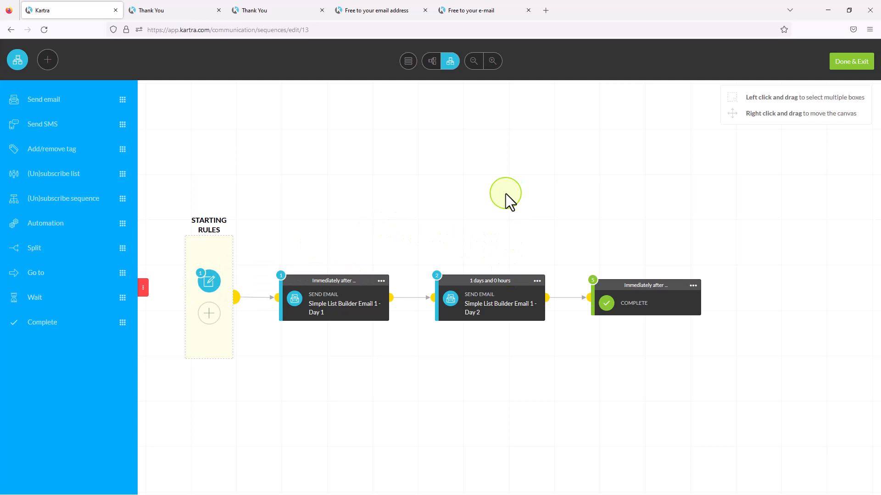
Step: Review the Day 1 email's settings and content, compare the Basic and Advanced editors, and close it without saving
click(381, 281)
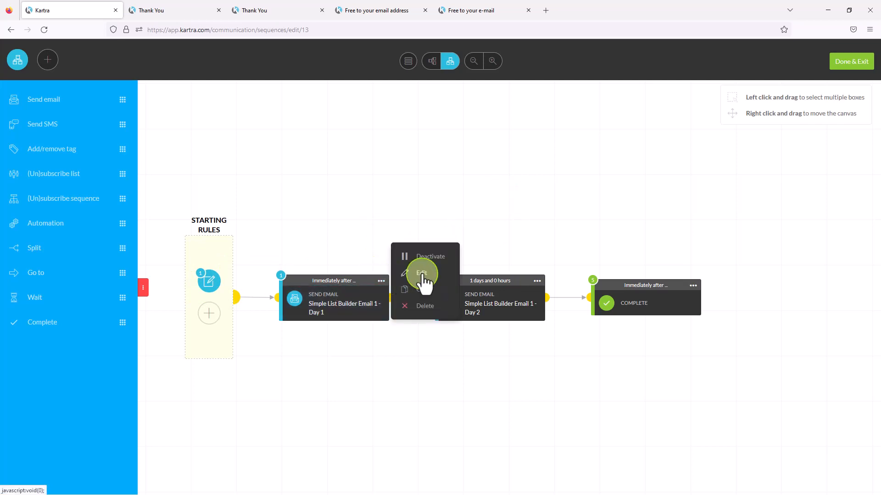
click(423, 274)
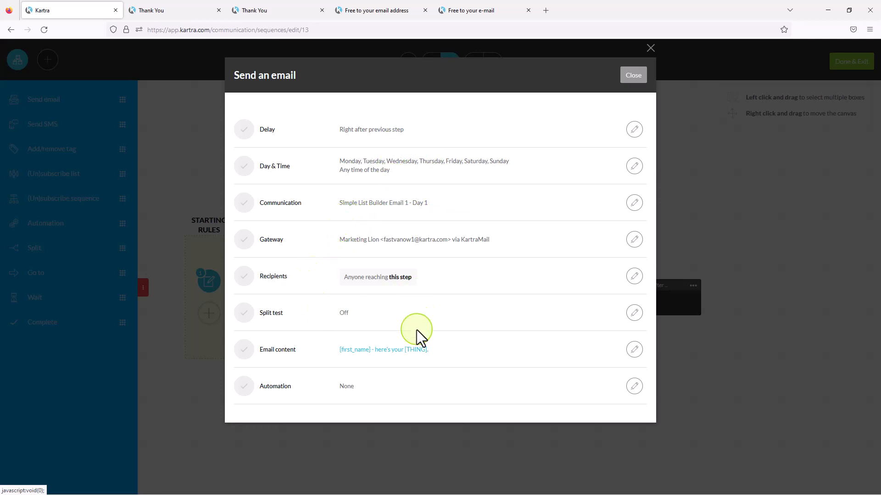
click(634, 351)
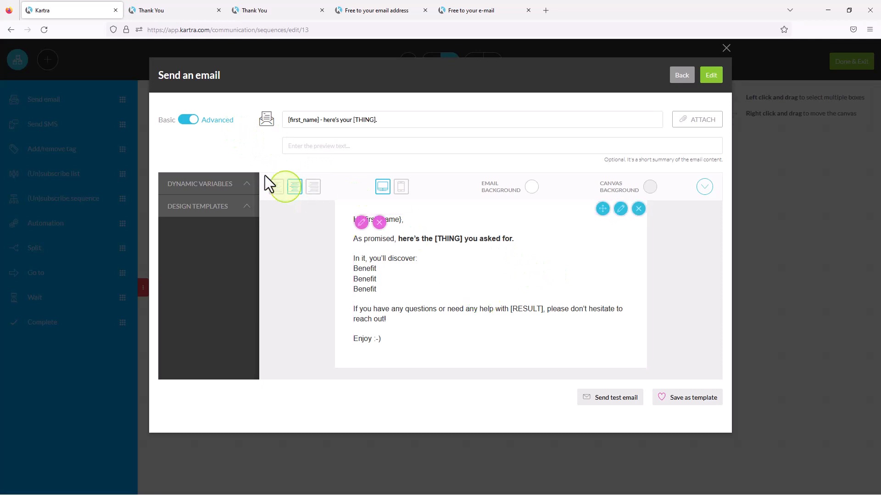
click(181, 123)
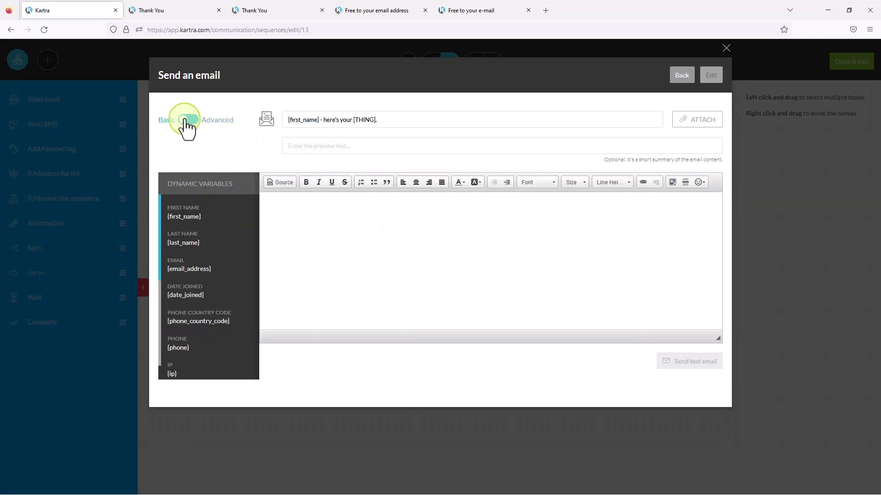
click(192, 125)
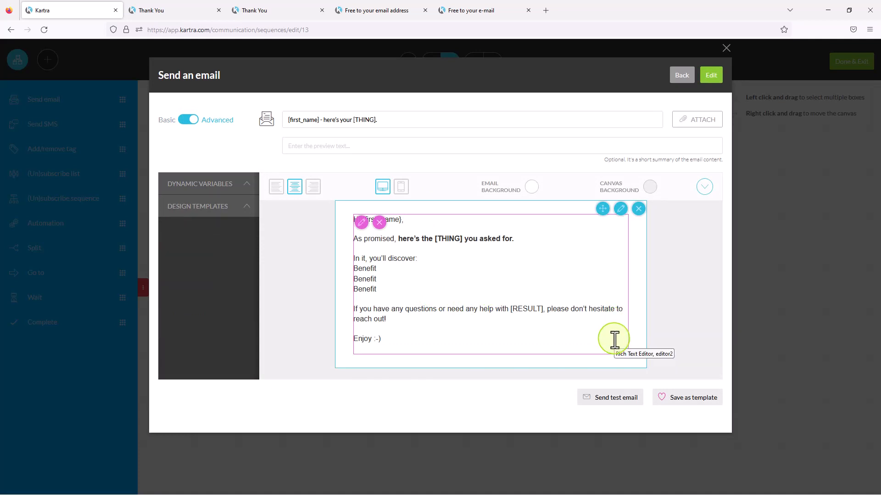
click(726, 47)
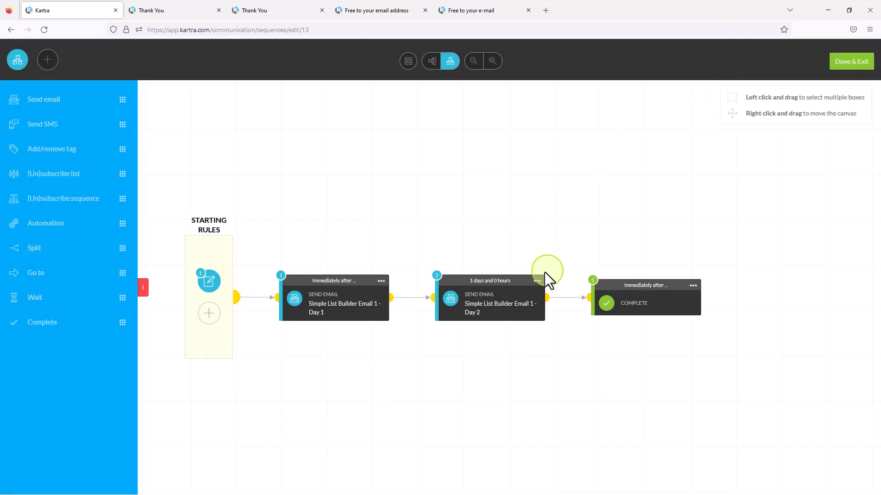
Step: Review the Day 2 email's settings, and study the funnel diagram in the image viewer before returning to Kartra
mouse_move(537, 280)
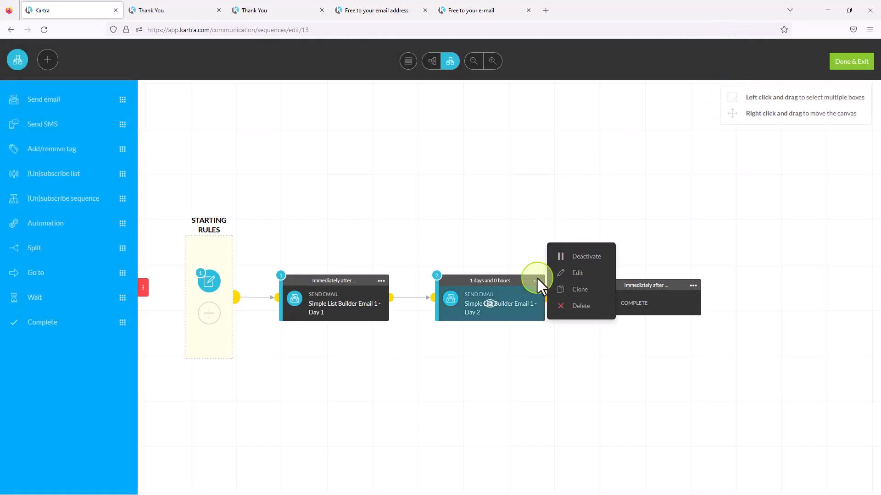
click(577, 275)
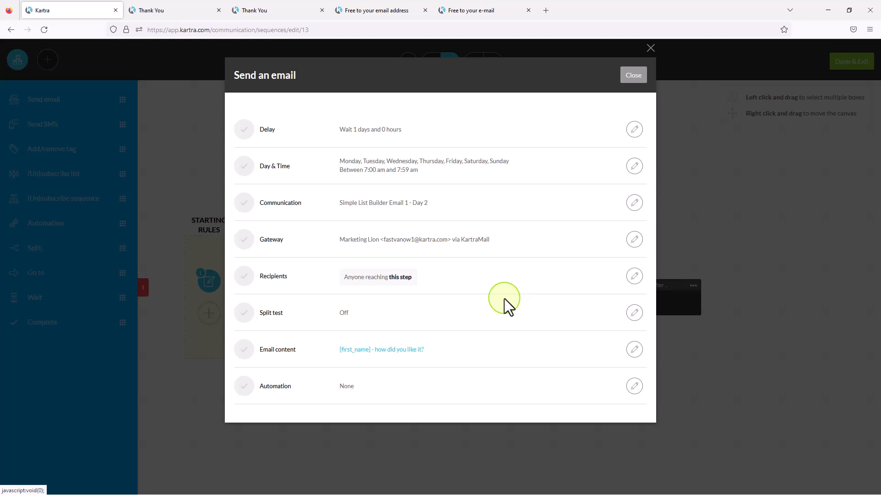
key(alt+Tab)
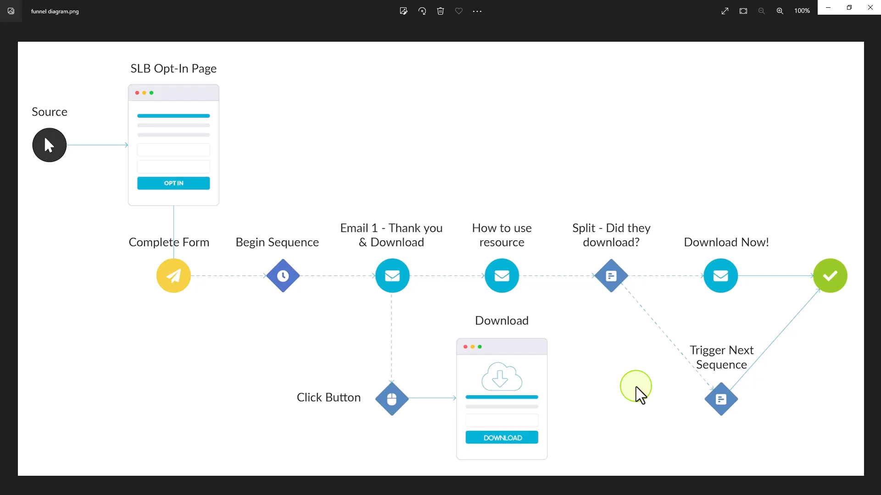
key(alt+Tab)
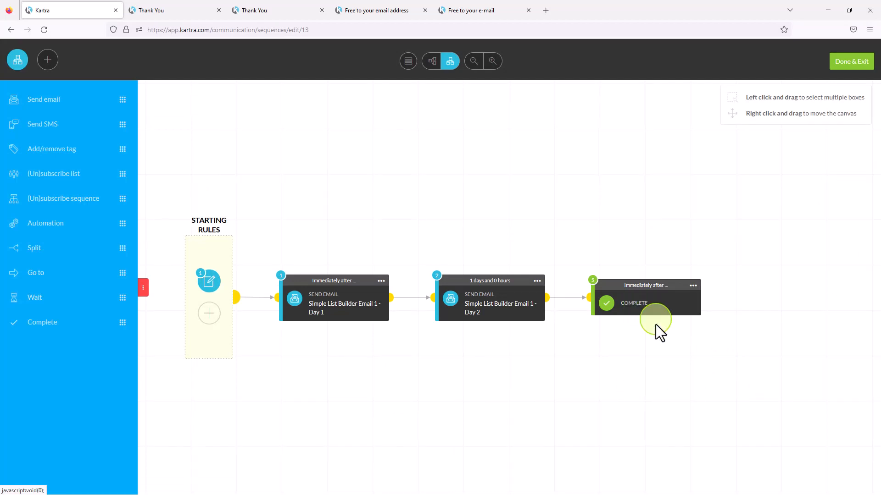
Step: Finish and exit the sequence editor, and check the Test lead's sequence subscriptions in the leads list
click(847, 64)
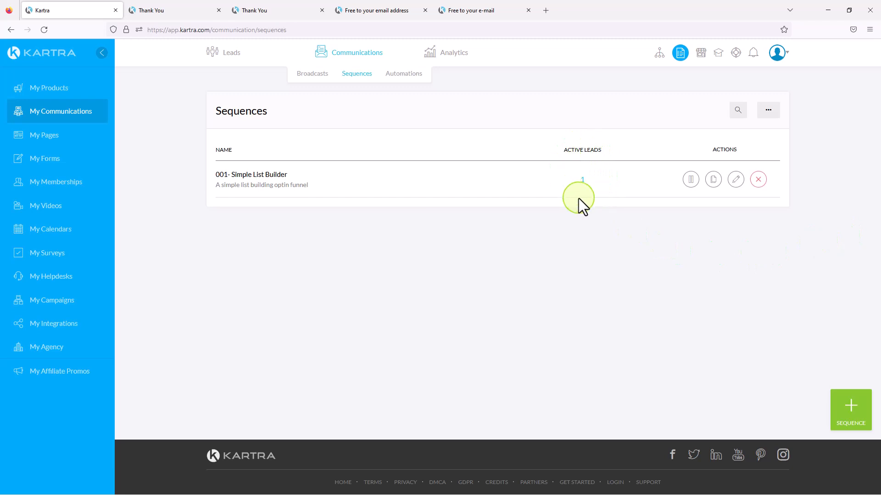
mouse_move(226, 57)
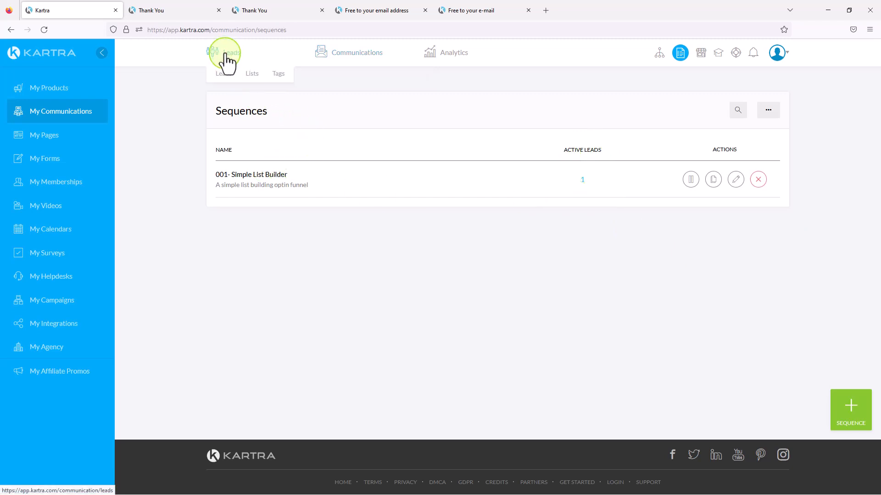
click(225, 77)
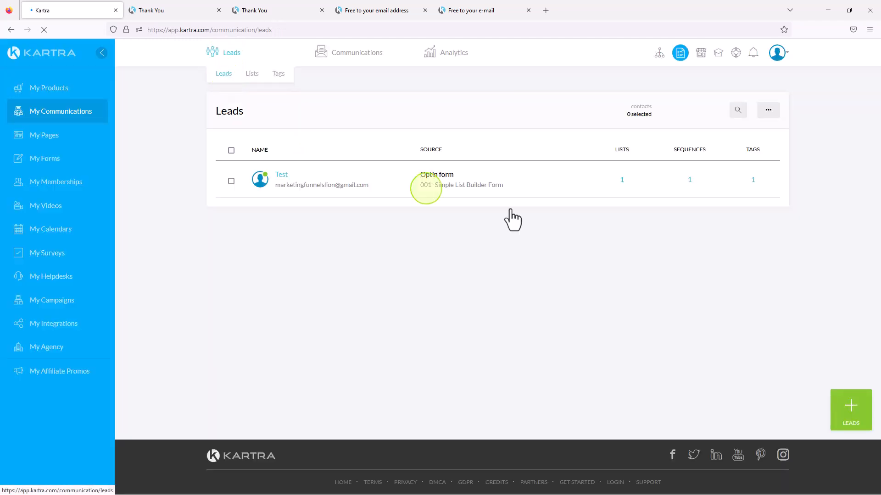
mouse_move(689, 180)
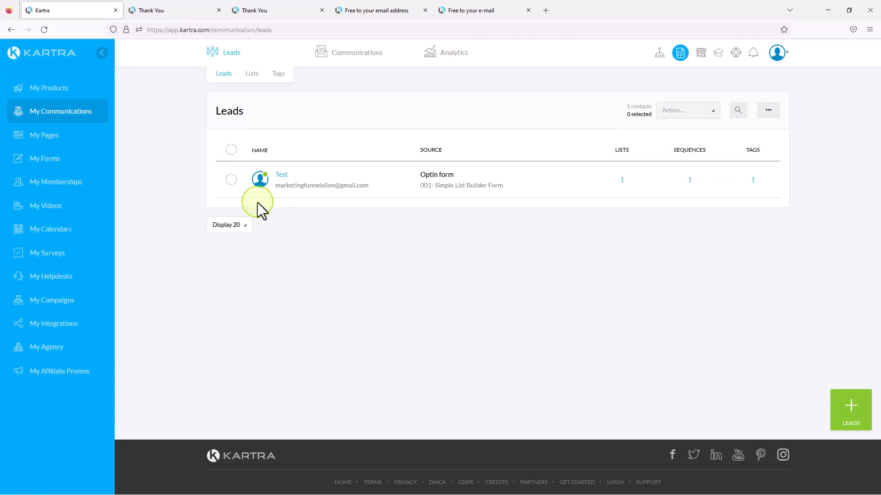
Step: Open the Test lead's record, check its log for sequence and email events, and close the record
click(283, 174)
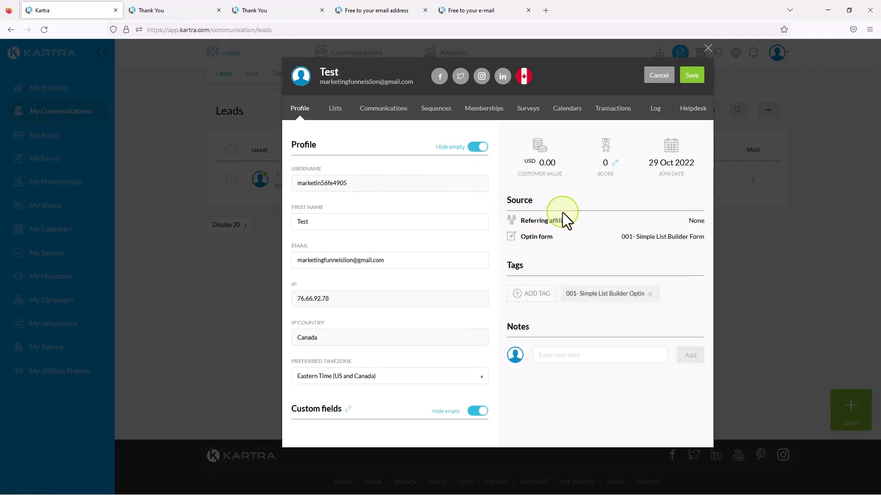
click(656, 114)
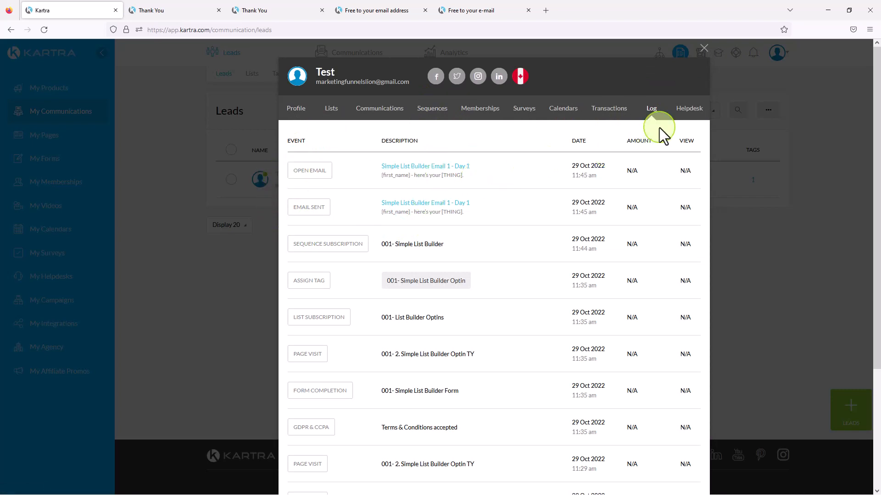
click(704, 48)
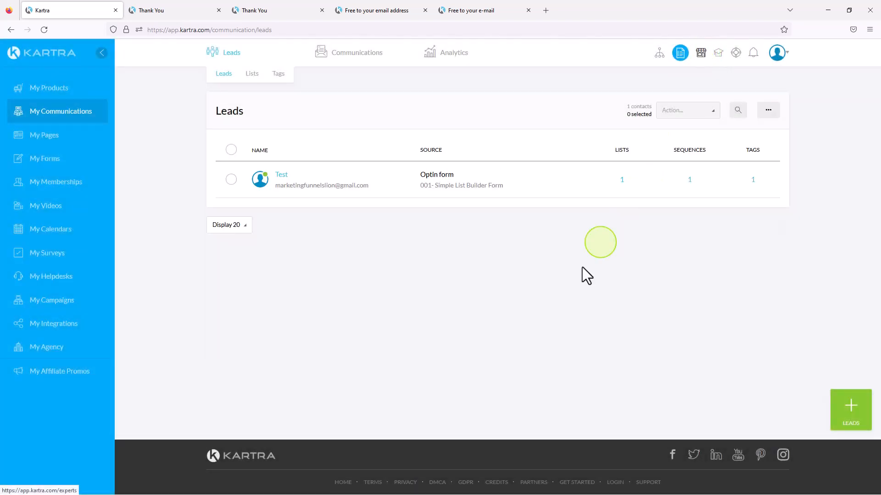